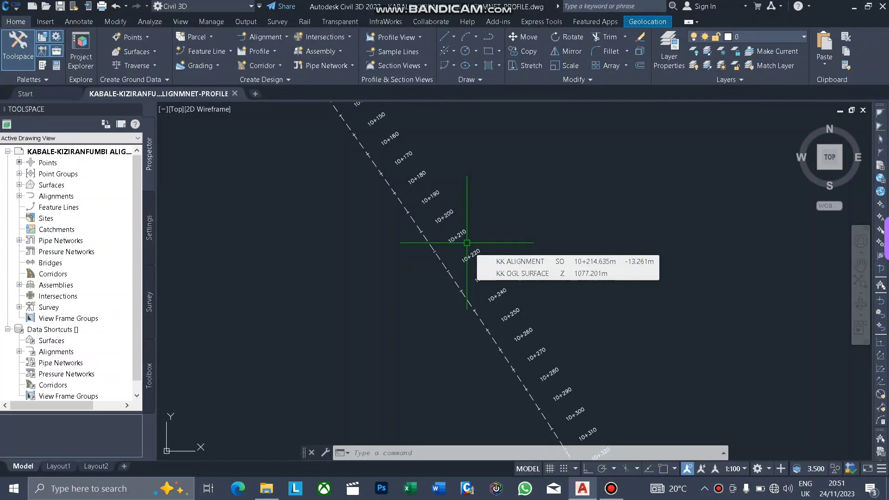
- Close the Toolspace and display the metric conditional subassemblies in the tool palettes
scroll(352, 222, down, 5)
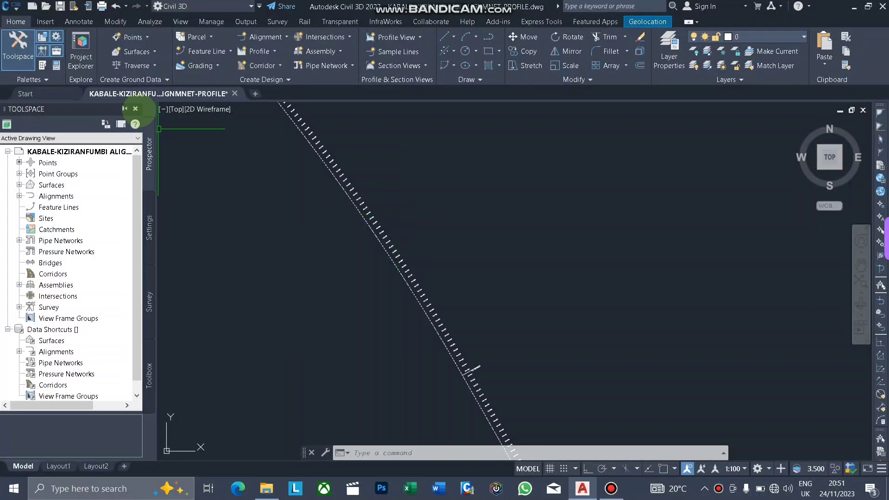
click(135, 109)
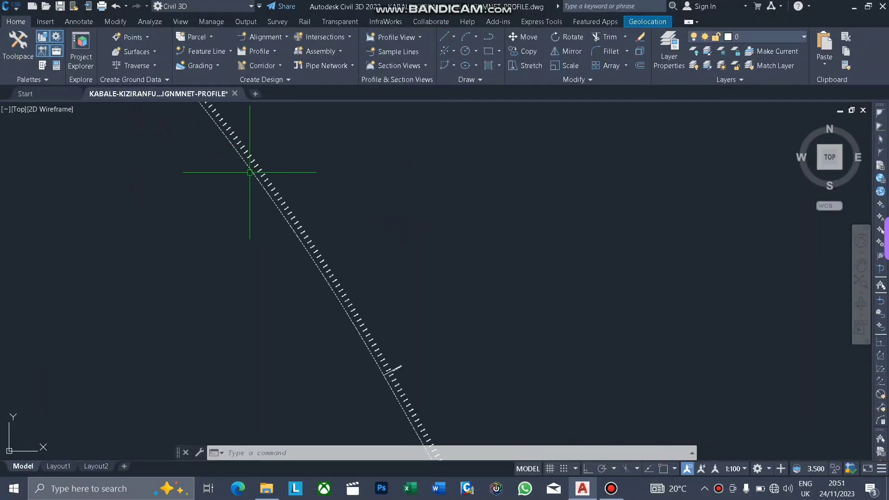
scroll(254, 181, up, 4)
scroll(271, 177, up, 3)
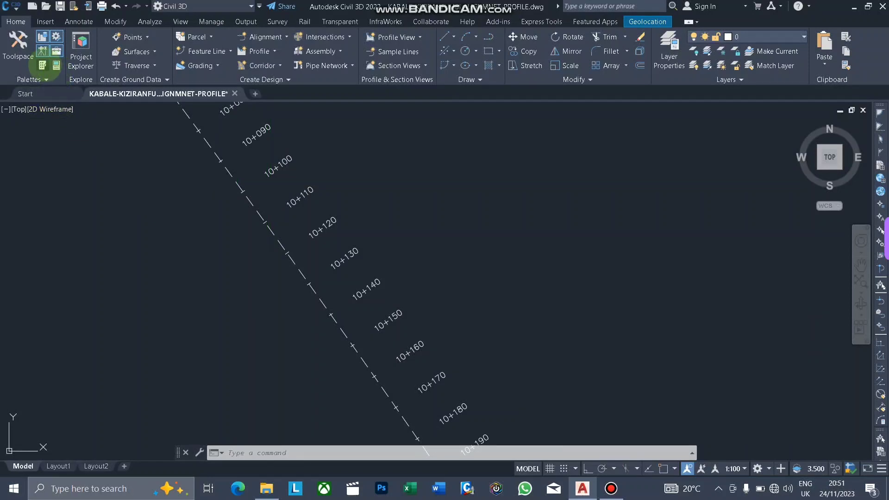
click(42, 65)
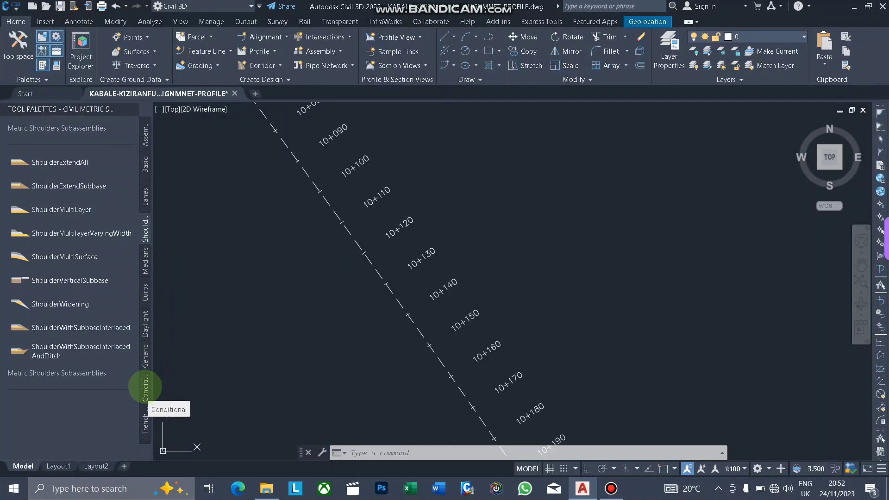
click(145, 385)
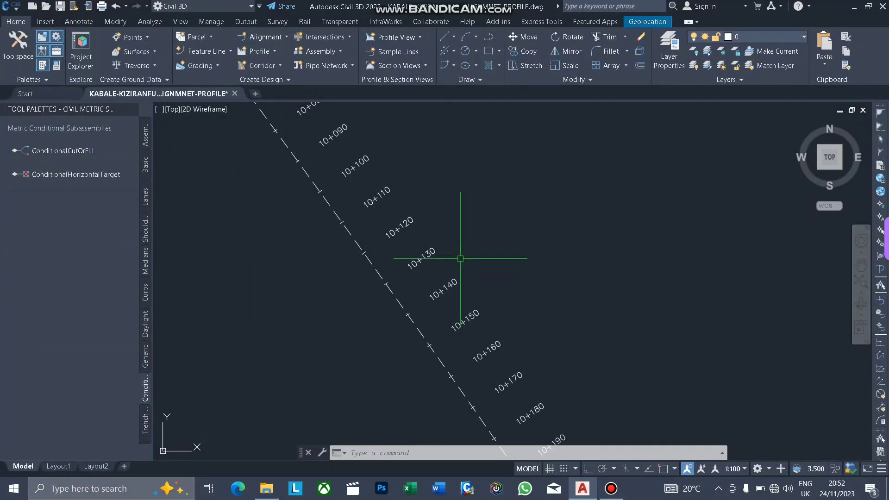
- Create an Undivided Crowned Road assembly named CONDITIONAL with Basic style and All Codes, placing its baseline in empty space beside the alignment
scroll(417, 255, down, 6)
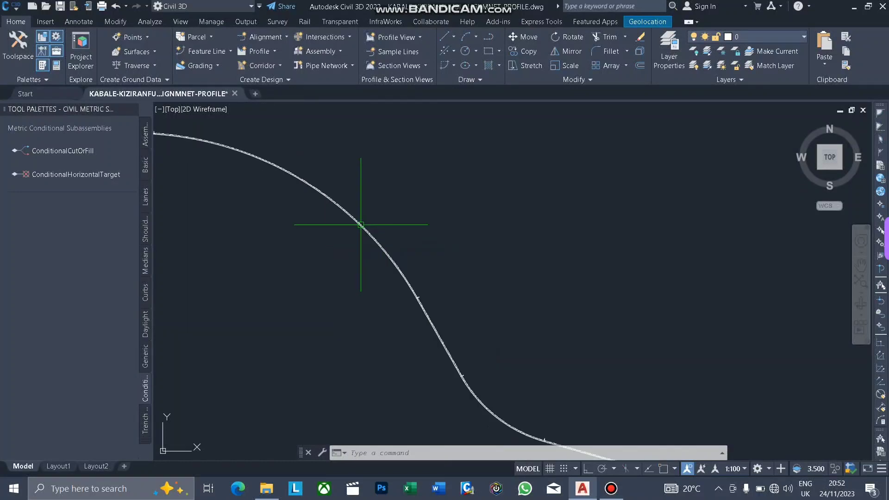
scroll(361, 225, up, 5)
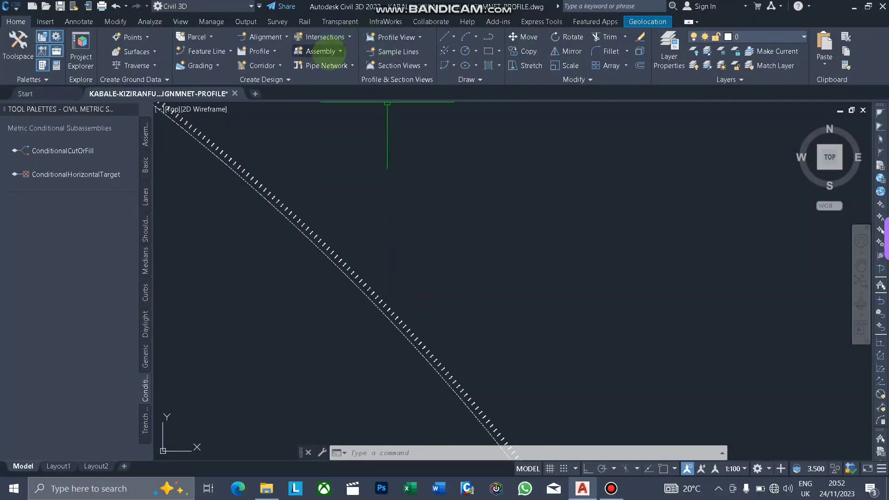
click(335, 51)
click(352, 74)
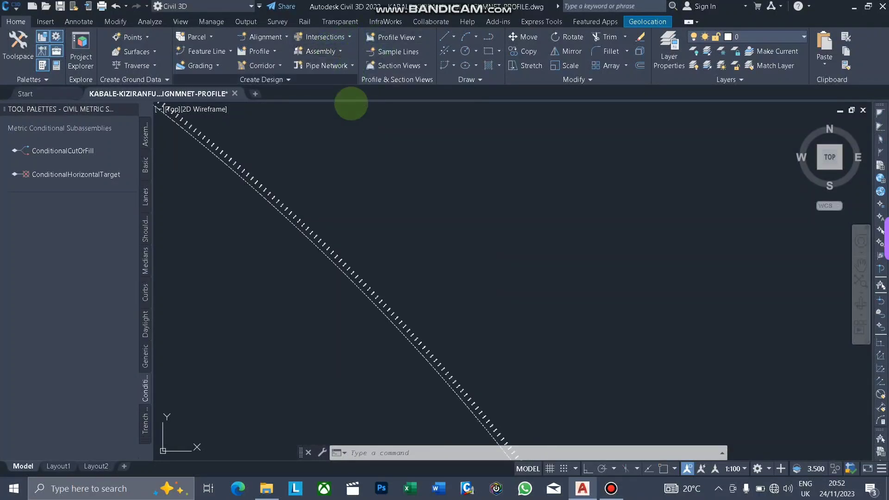
text(CON)
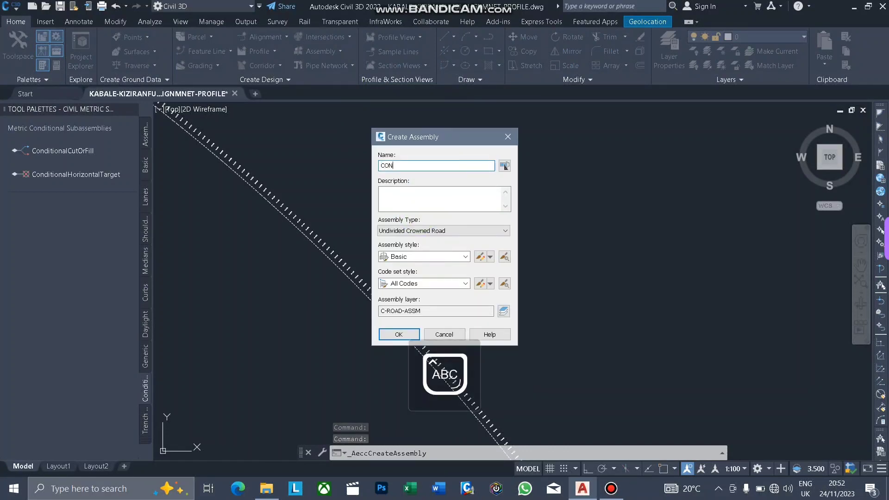
text(DITIONAL)
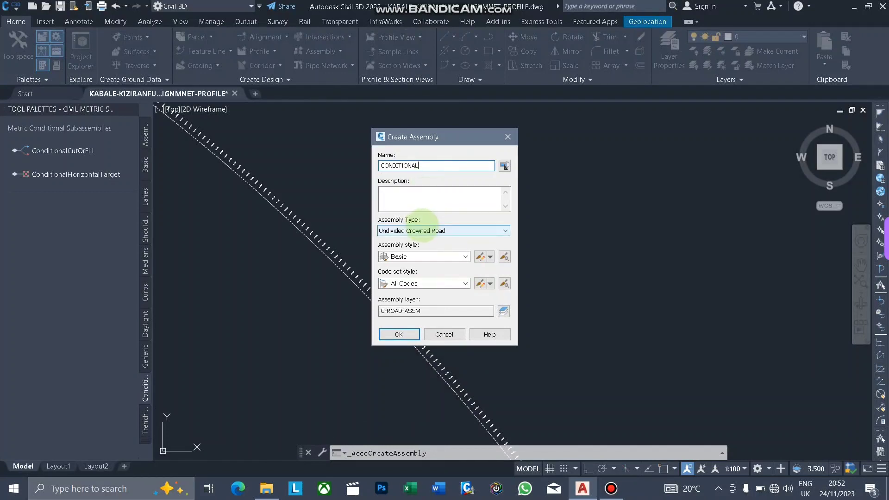
click(422, 230)
click(422, 227)
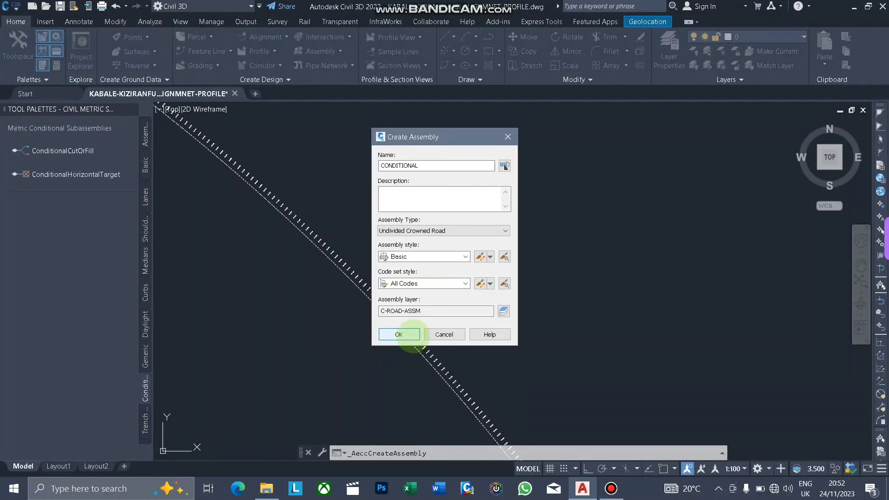
click(398, 334)
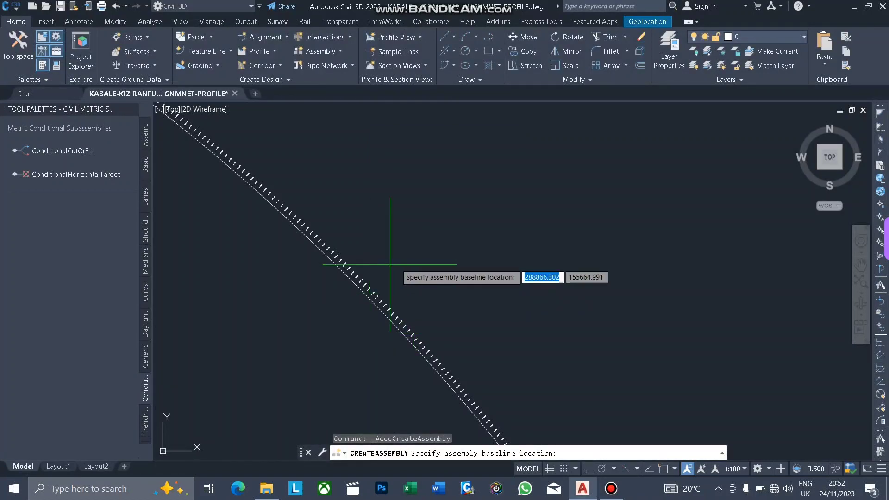
click(352, 217)
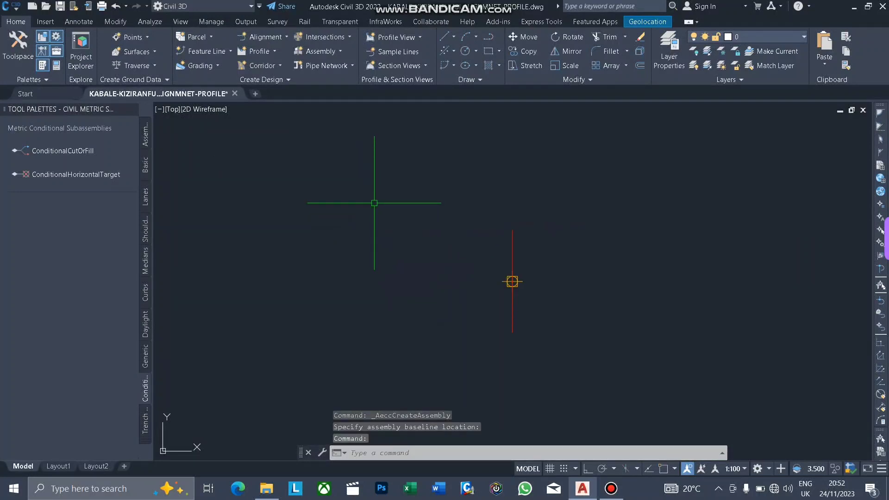
- Examine the baseline and centre marker of the CONDITIONAL assembly
scroll(529, 294, up, 3)
scroll(433, 258, down, 4)
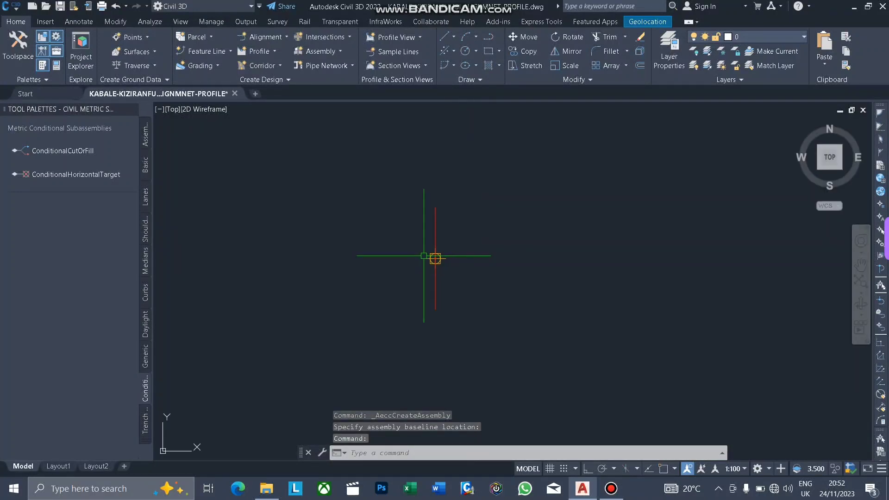
scroll(419, 250, up, 2)
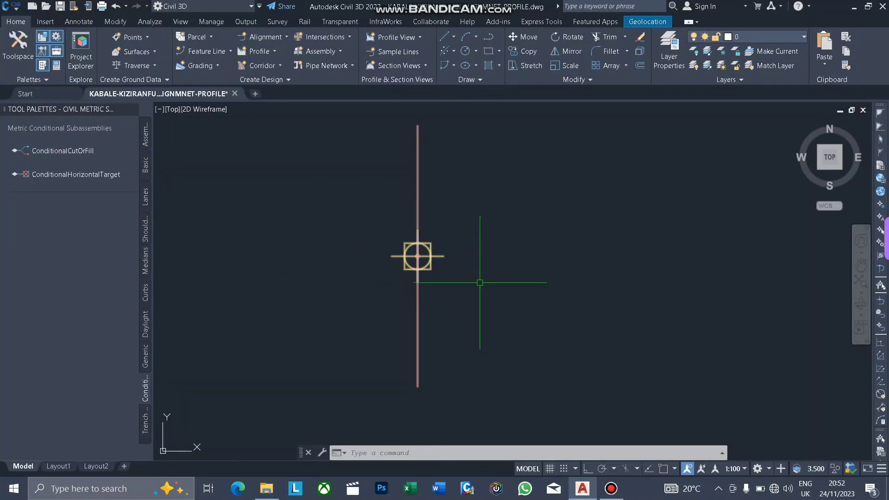
scroll(417, 253, up, 5)
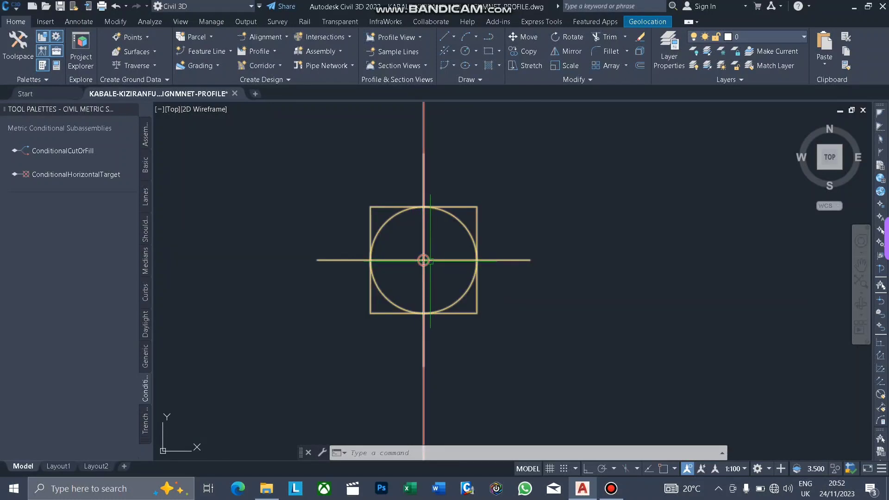
scroll(427, 254, down, 5)
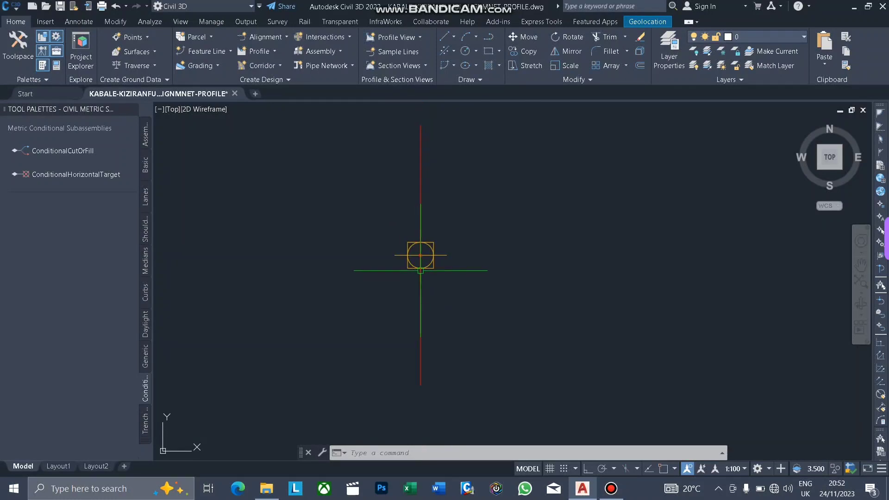
scroll(425, 248, up, 5)
scroll(425, 245, up, 2)
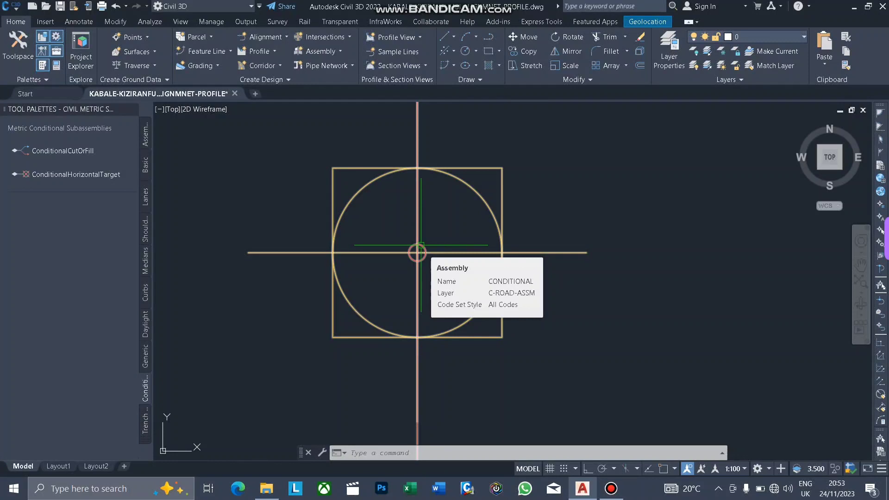
scroll(417, 253, down, 4)
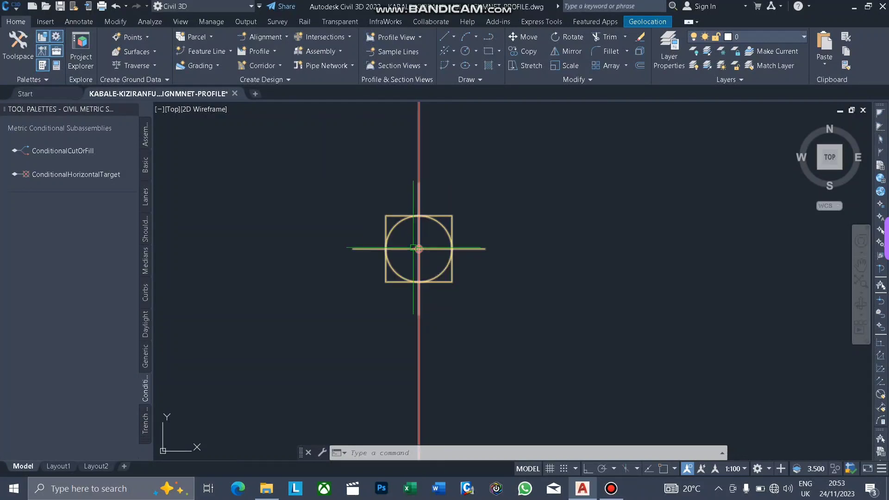
scroll(418, 249, down, 4)
scroll(403, 241, up, 2)
scroll(401, 243, up, 3)
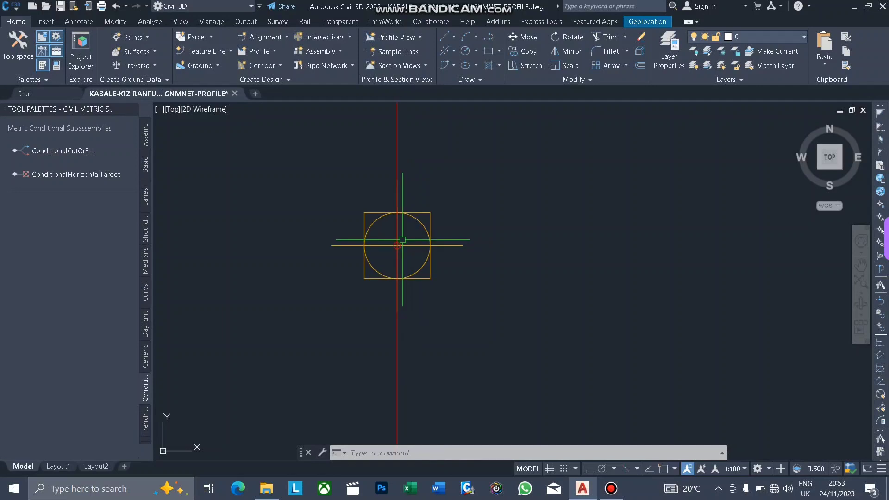
scroll(403, 245, down, 5)
scroll(407, 238, up, 3)
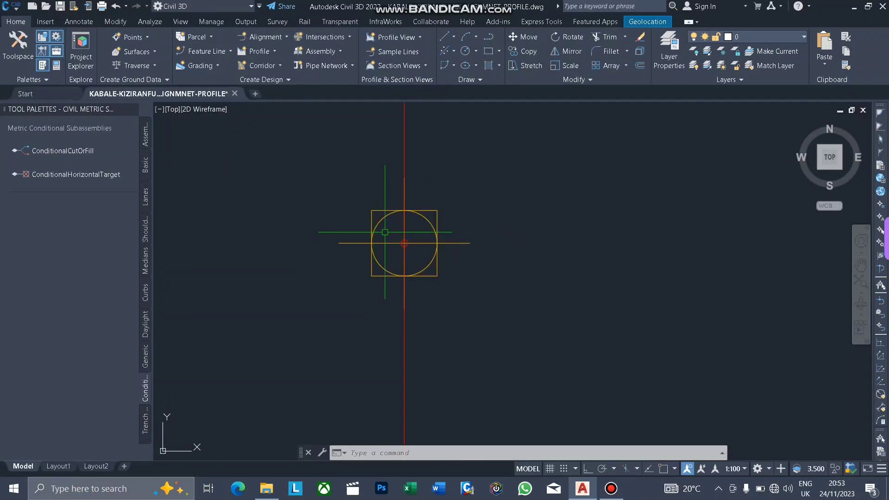
- Attach a generic LinkWidthAndSlope subassembly on the left side of the CONDITIONAL assembly's baseline marker
click(148, 355)
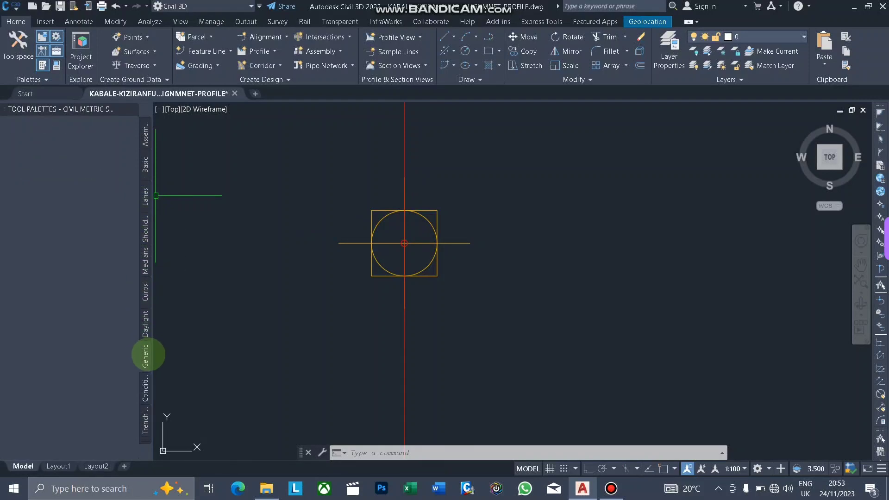
scroll(68, 421, down, 5)
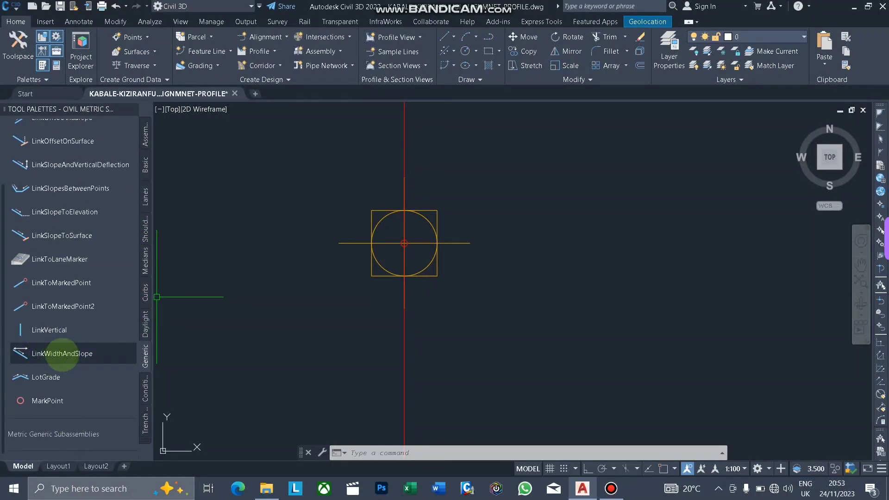
click(61, 354)
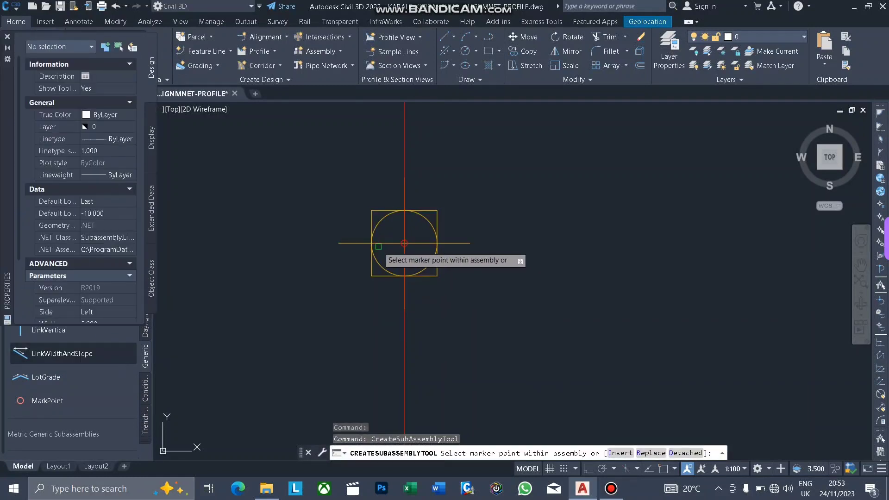
click(395, 244)
scroll(482, 250, down, 4)
key(Escape)
- Set the left LinkWidthAndSlope's slope to -2.5% and its width to 3.5 m
click(402, 246)
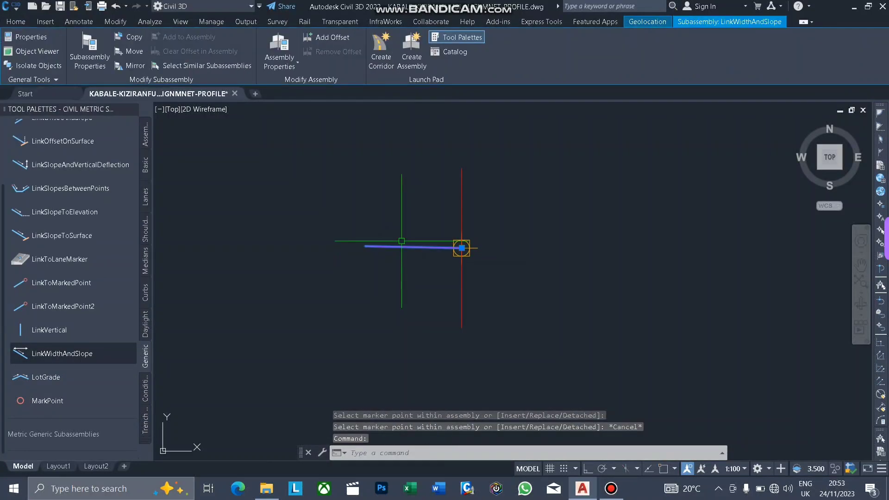
click(89, 51)
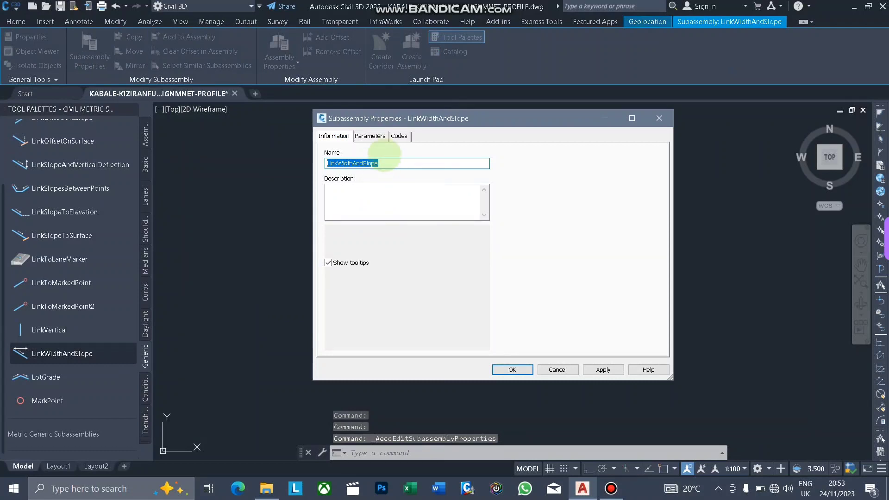
click(369, 136)
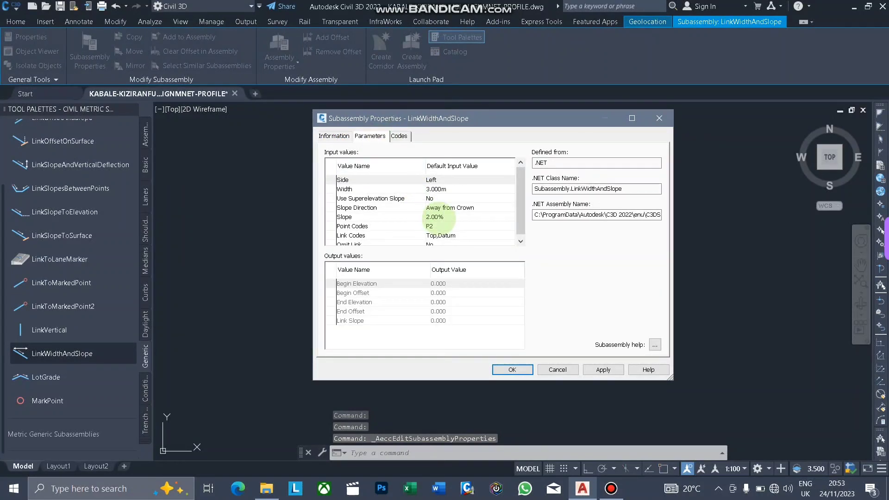
click(438, 217)
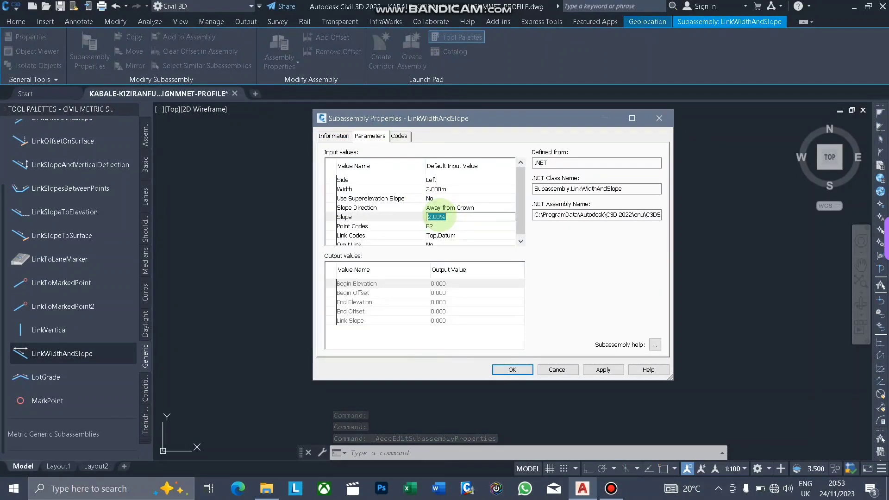
text(-2.5)
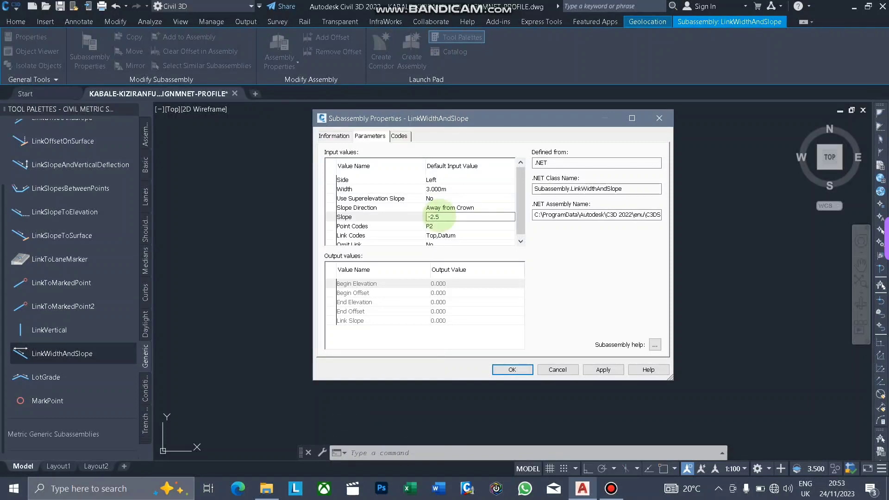
click(438, 189)
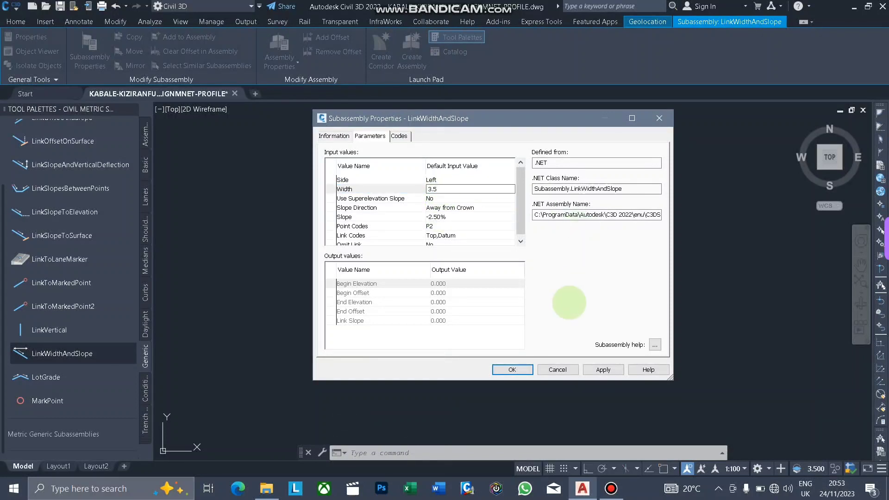
click(602, 369)
click(551, 369)
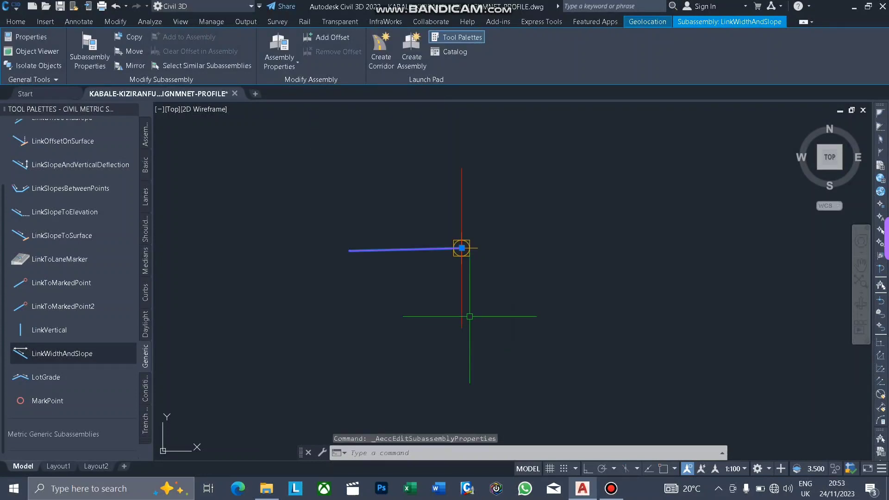
key(Escape)
- Attach a second LinkWidthAndSlope subassembly to the outer end of the first left link
click(63, 348)
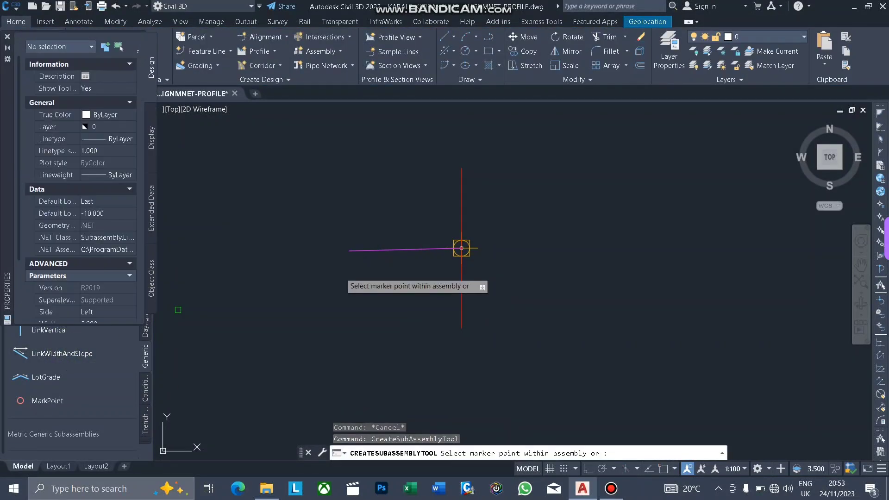
scroll(360, 253, up, 5)
click(316, 244)
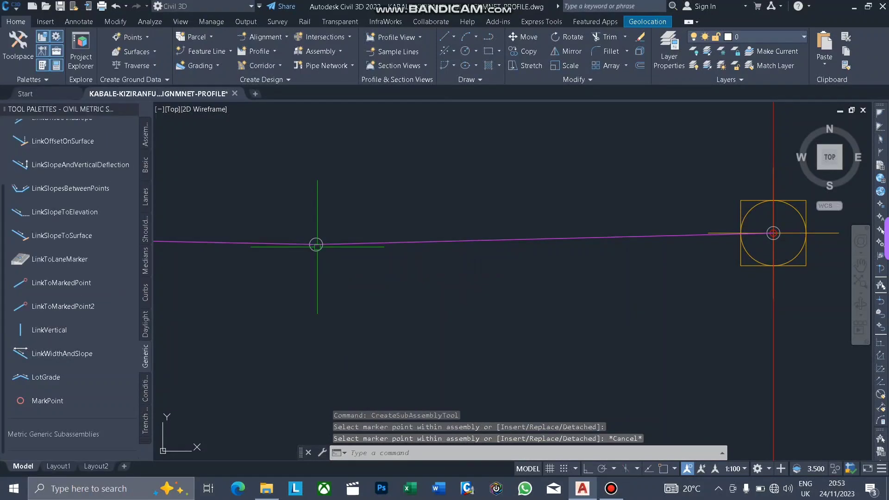
key(Escape)
- Set the outer left LinkWidthAndSlope's width to 2 m and its slope to -2.5%
click(60, 53)
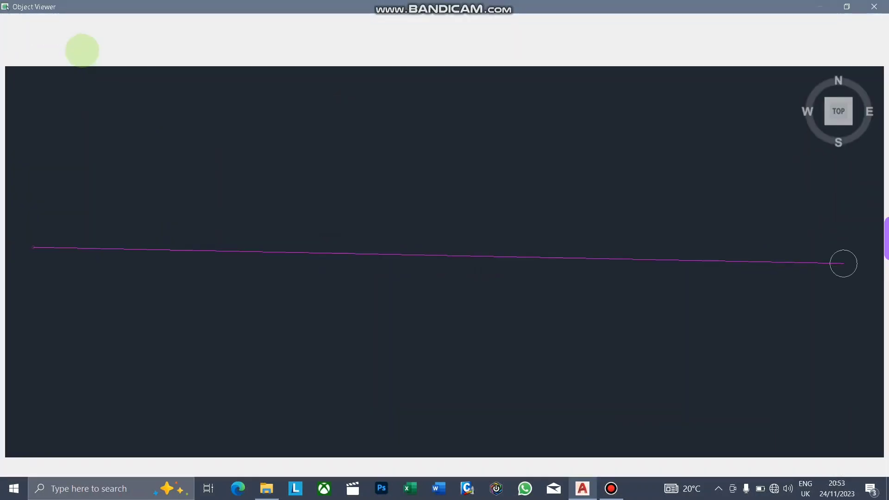
key(Escape)
click(89, 48)
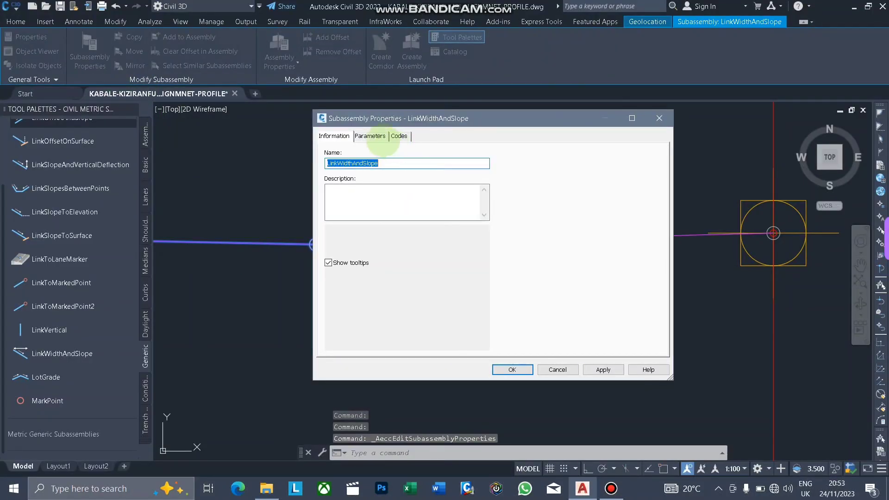
click(370, 136)
click(440, 190)
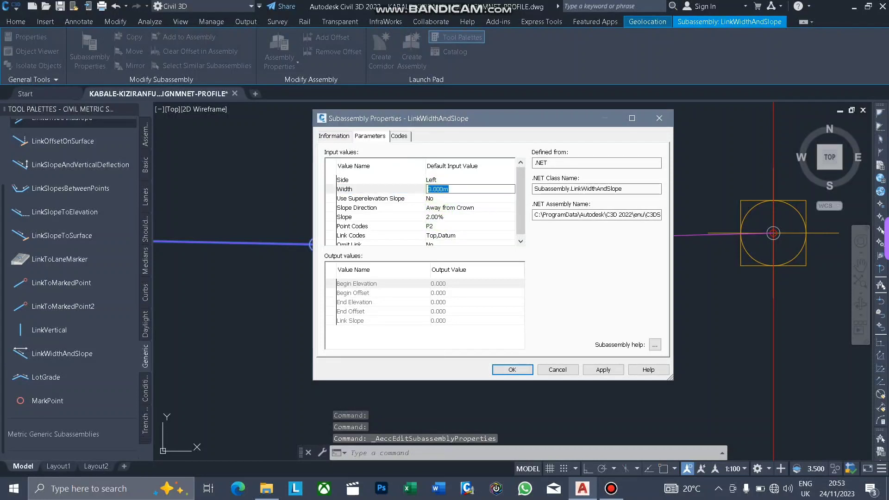
text(2)
click(442, 216)
text(-)
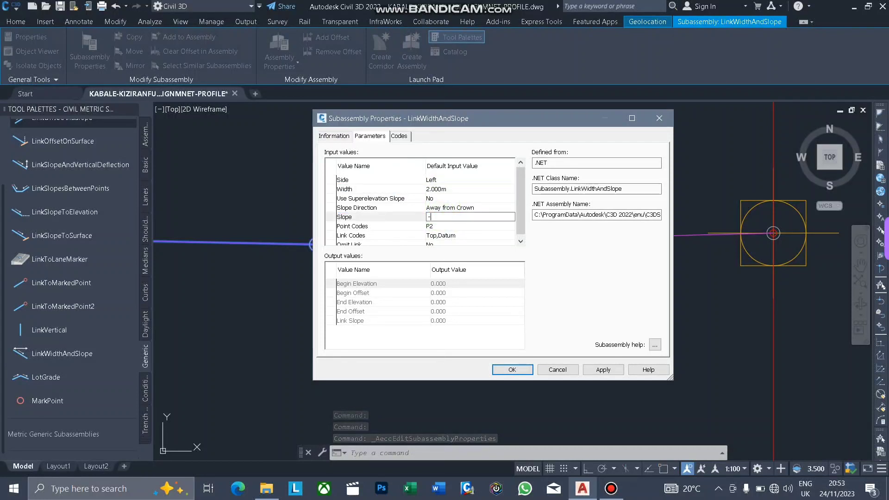
text(2.5)
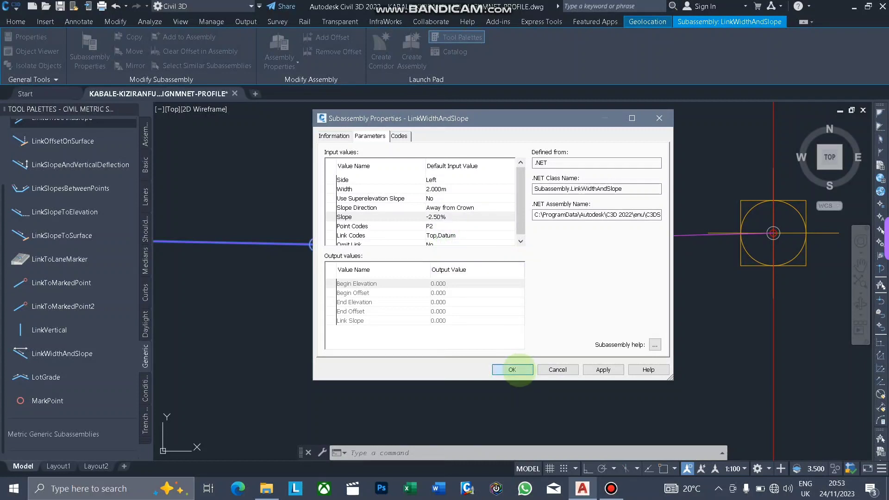
click(512, 370)
key(Escape)
- Examine the two left links of the CONDITIONAL assembly and the alignment beside it
scroll(449, 234, up, 2)
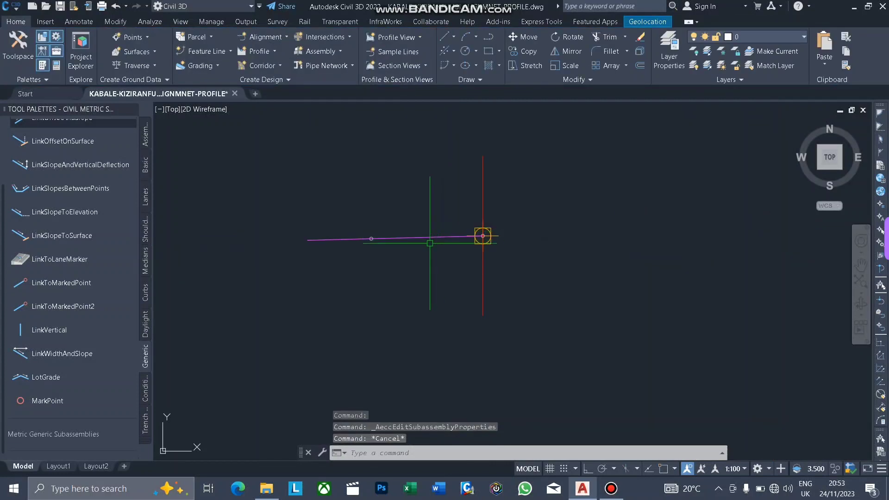
middle_drag(365, 253, 441, 250)
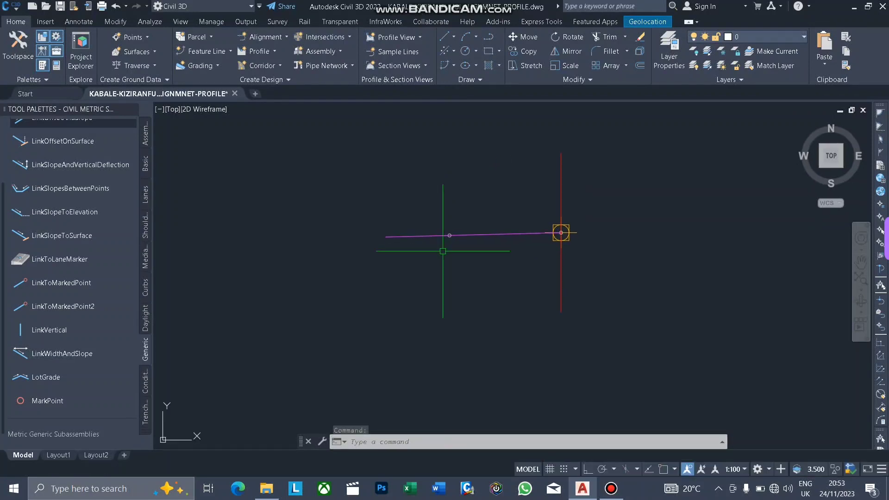
scroll(414, 234, up, 4)
scroll(354, 252, down, 3)
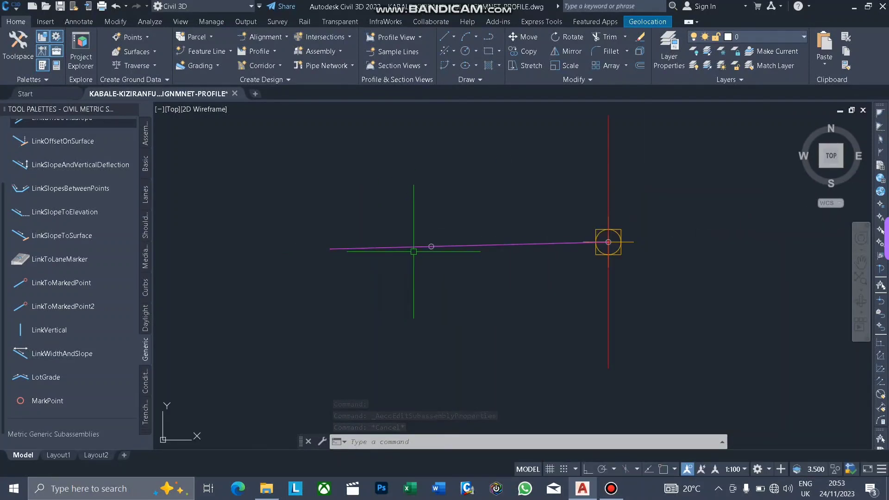
mouse_move(414, 251)
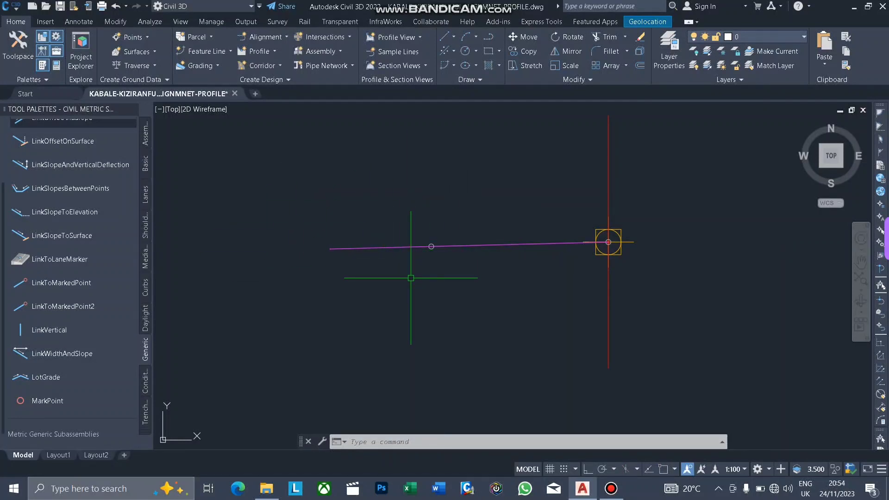
scroll(462, 222, down, 15)
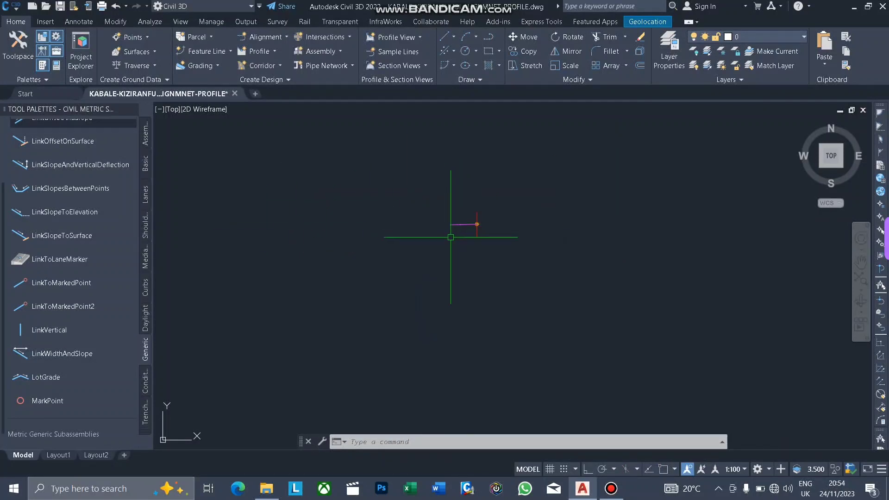
scroll(306, 286, up, 4)
scroll(413, 258, down, 6)
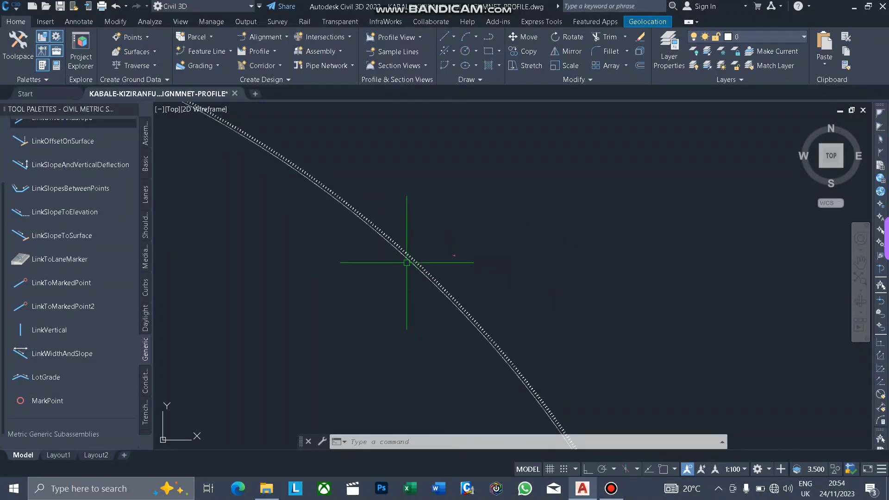
scroll(397, 248, up, 3)
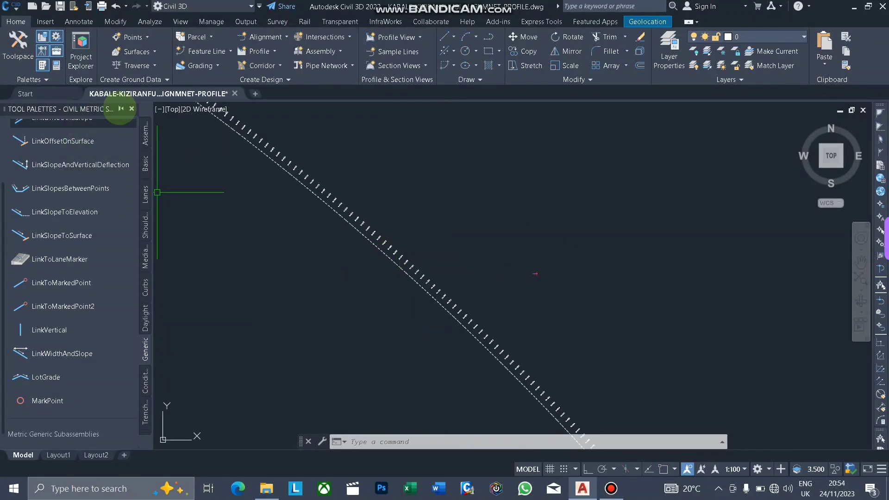
- Turn on the border and contour display in the surface style of KK OGL SURFACE
click(131, 109)
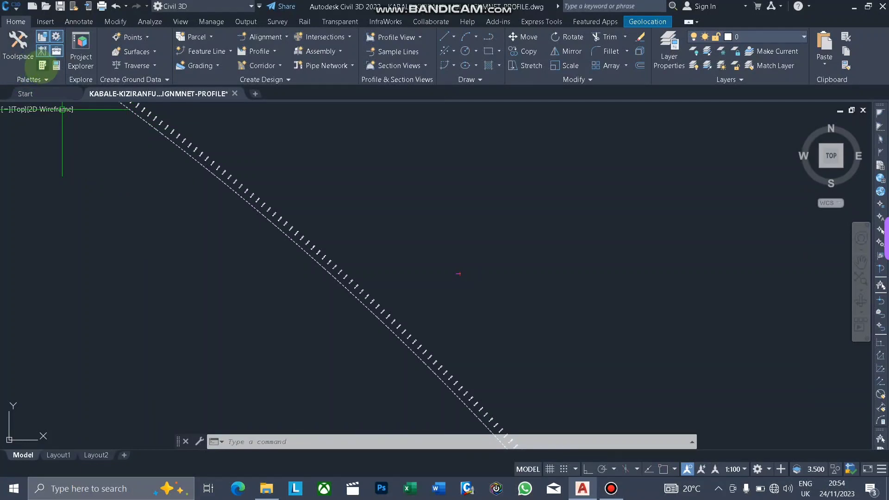
click(18, 50)
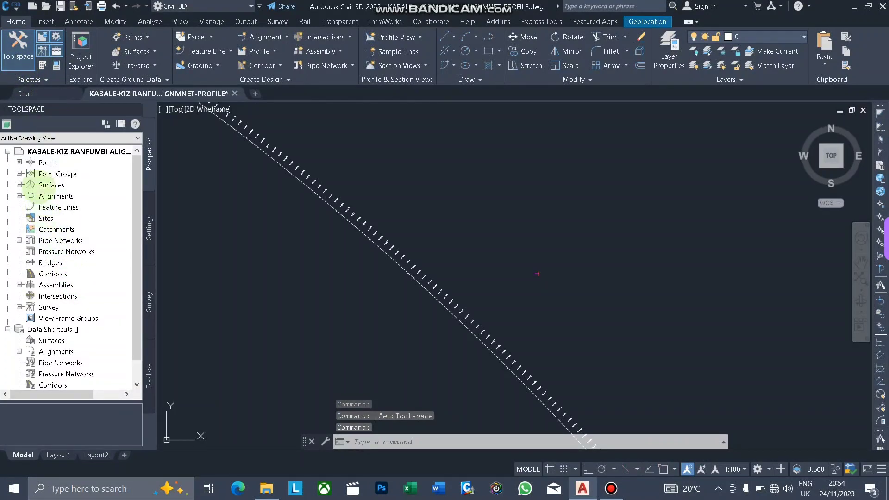
click(19, 185)
right_click(88, 196)
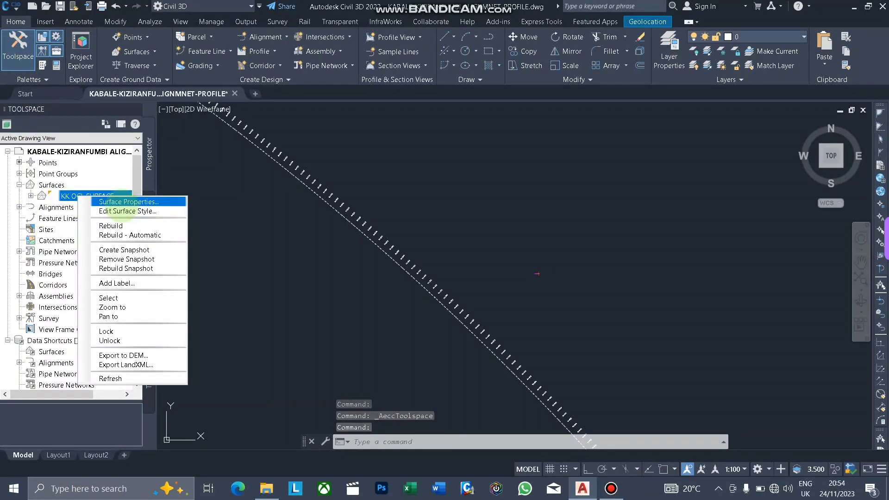
click(331, 221)
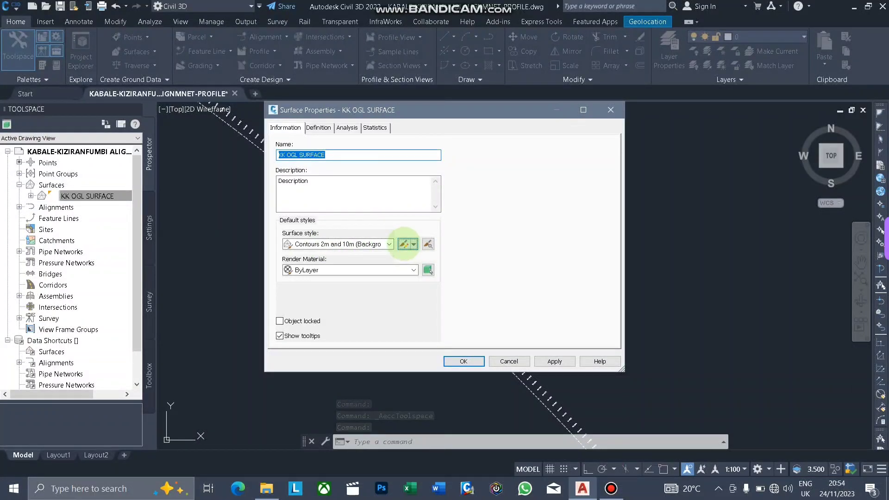
click(406, 241)
click(308, 211)
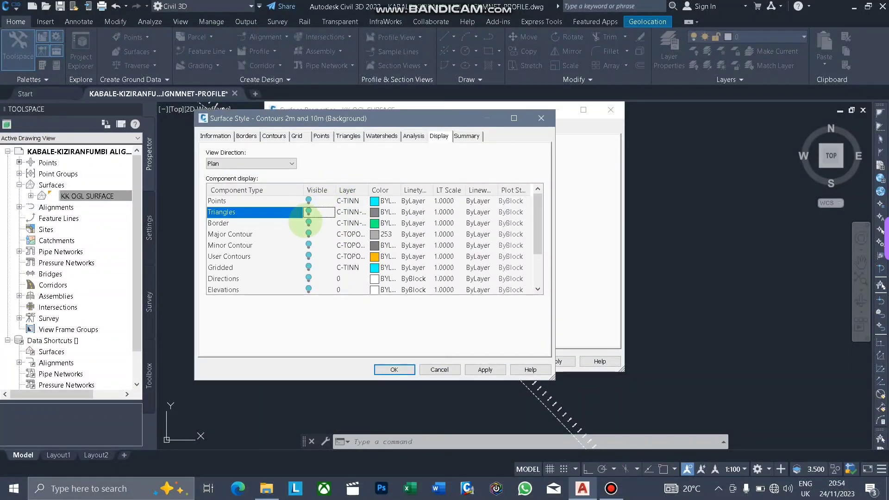
click(309, 223)
click(309, 234)
click(394, 369)
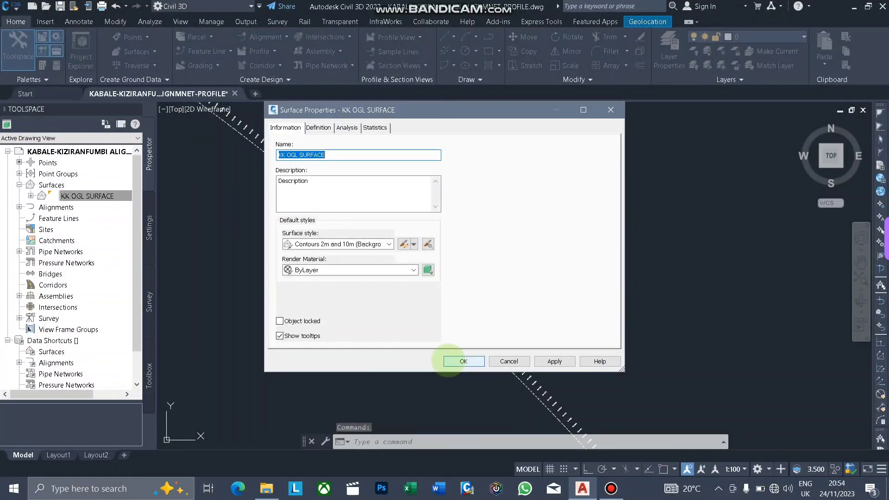
click(449, 361)
- Examine the contours and border of KK OGL SURFACE along the road alignment
scroll(381, 227, up, 3)
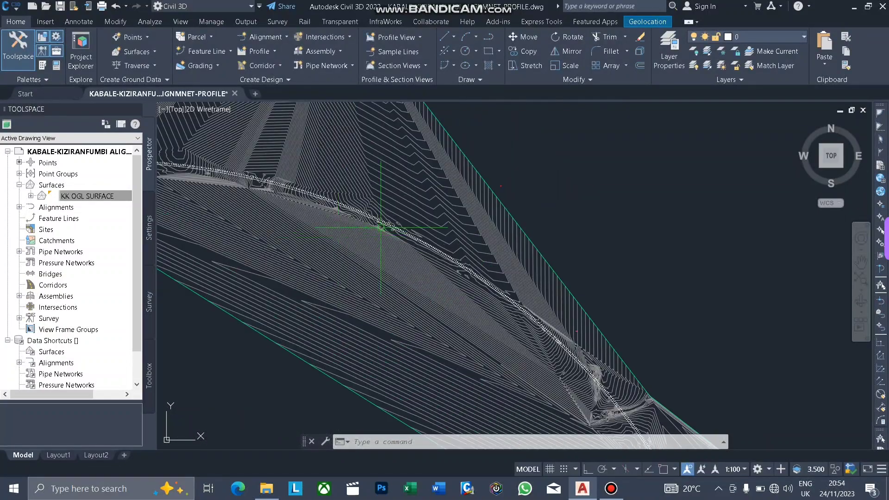
scroll(381, 227, down, 3)
scroll(331, 209, up, 3)
scroll(414, 222, down, 3)
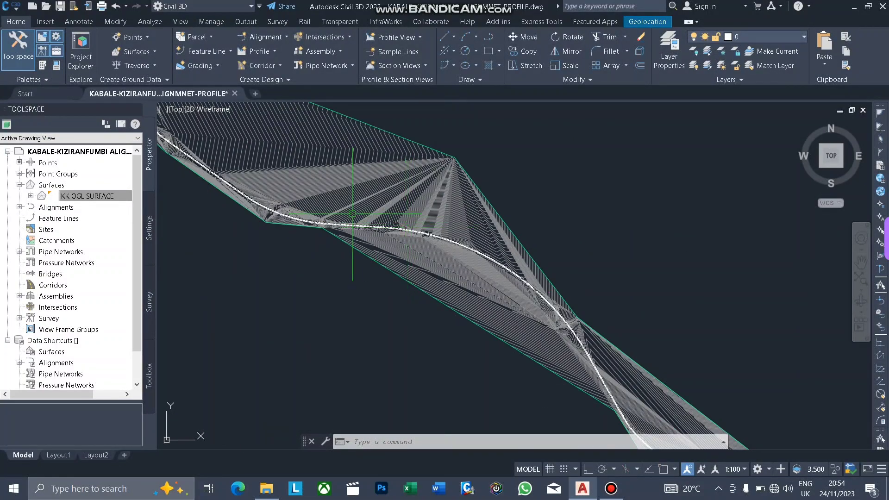
scroll(353, 214, up, 3)
scroll(338, 259, down, 3)
scroll(519, 298, up, 3)
scroll(412, 196, down, 3)
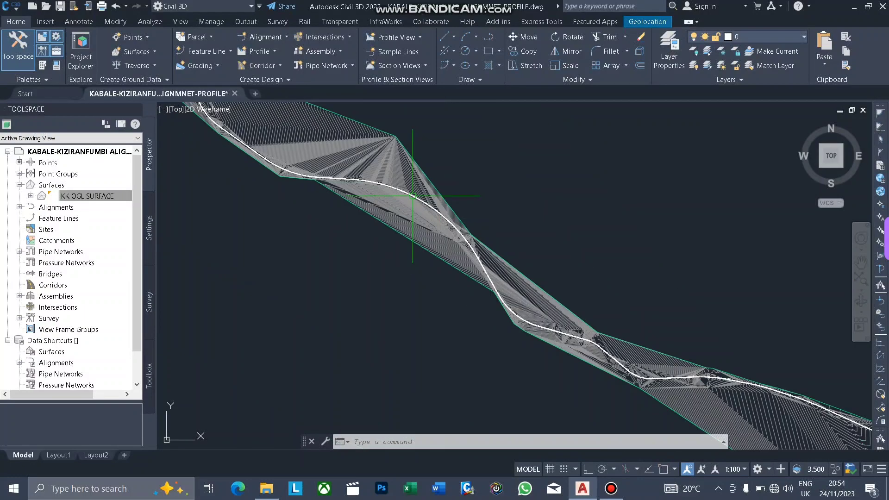
scroll(555, 345, up, 3)
scroll(509, 288, down, 3)
scroll(491, 268, up, 3)
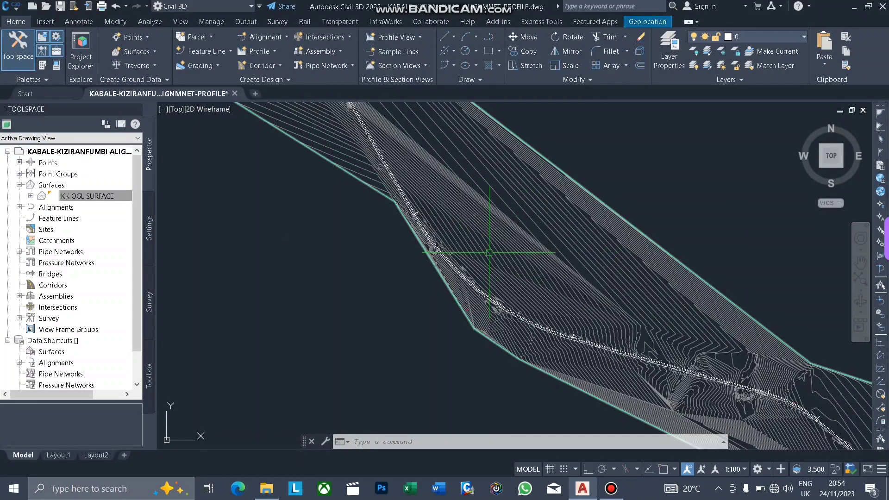
- Turn off the border and contour display in KK OGL SURFACE's style
click(491, 259)
right_click(500, 264)
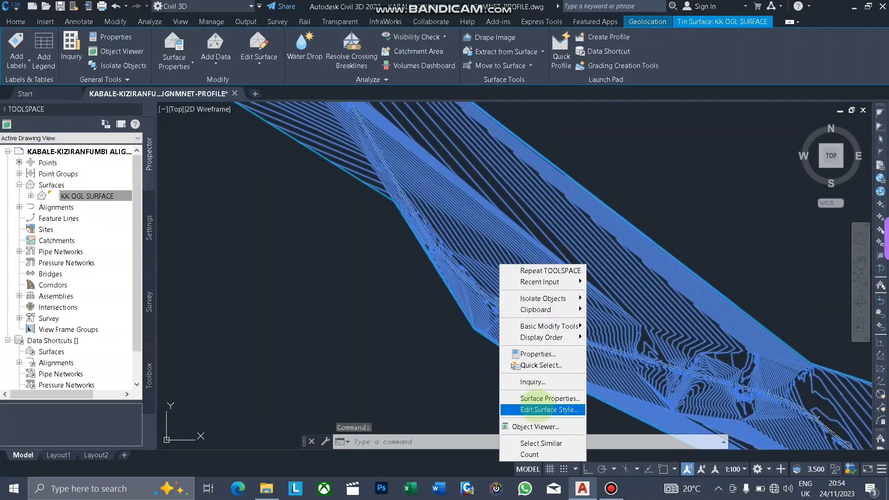
click(549, 409)
click(309, 223)
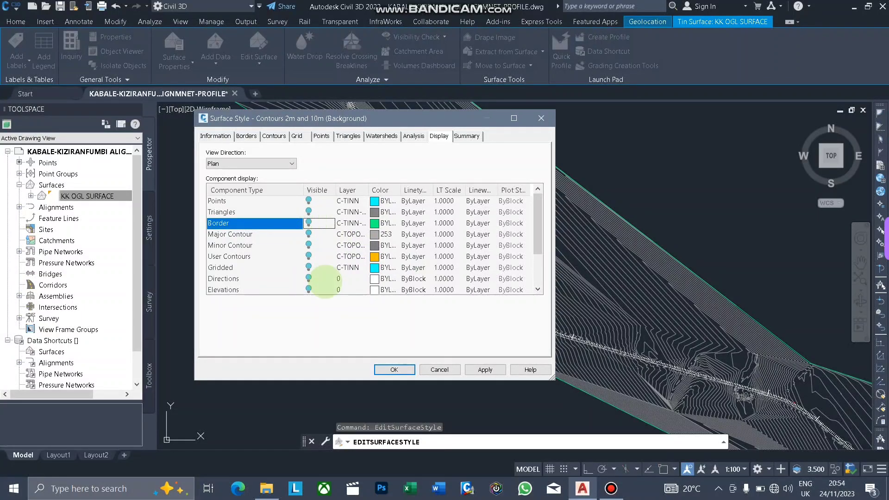
click(394, 369)
- Follow the alignment to locate the CONDITIONAL assembly and examine its two left links
scroll(456, 258, up, 3)
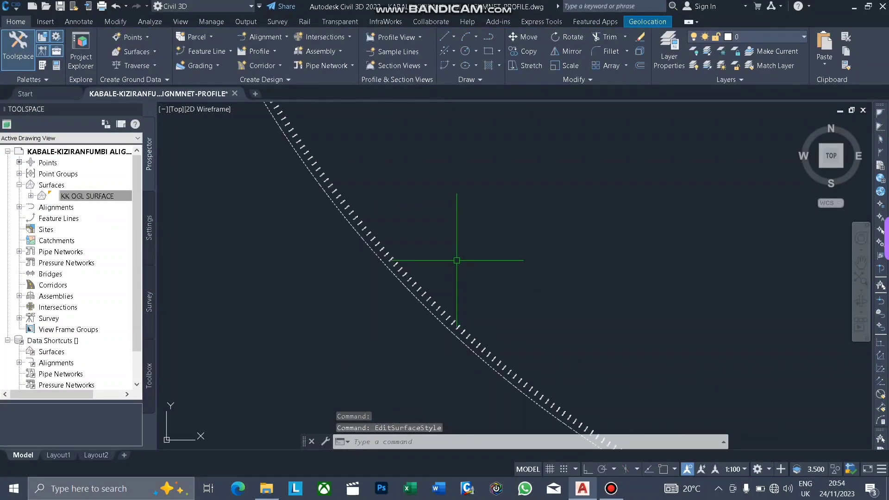
scroll(476, 258, down, 3)
scroll(411, 199, up, 4)
scroll(371, 238, down, 4)
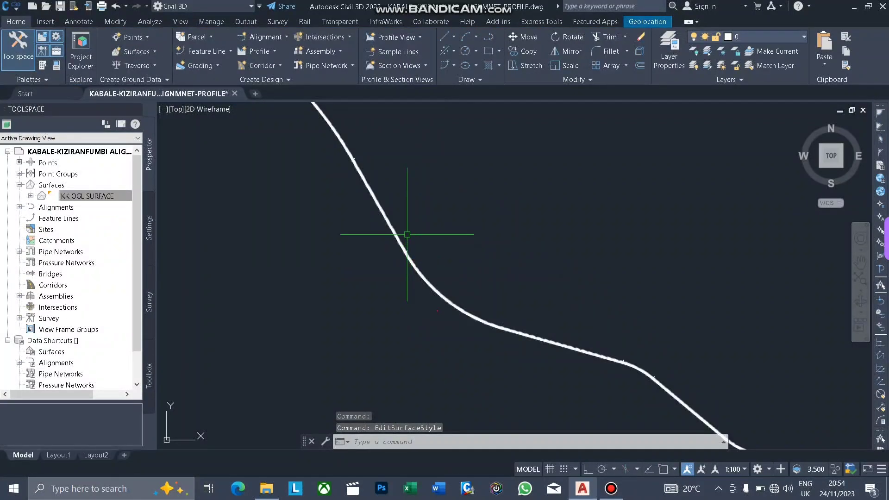
scroll(353, 155, up, 4)
scroll(344, 186, down, 2)
scroll(343, 185, down, 3)
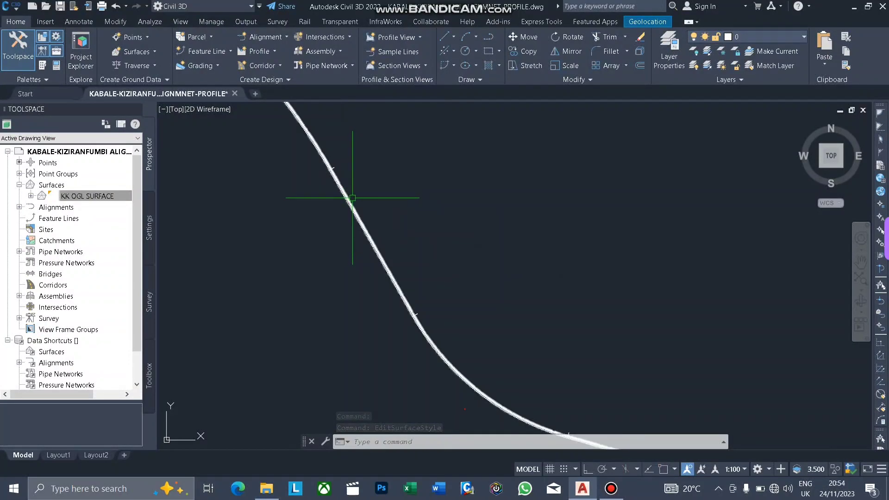
scroll(366, 208, down, 2)
scroll(368, 218, up, 4)
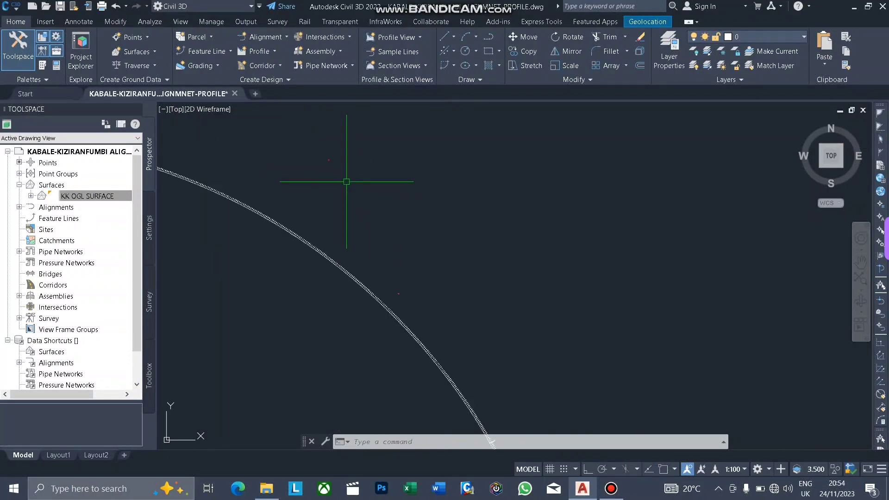
scroll(397, 291, up, 6)
scroll(404, 282, up, 3)
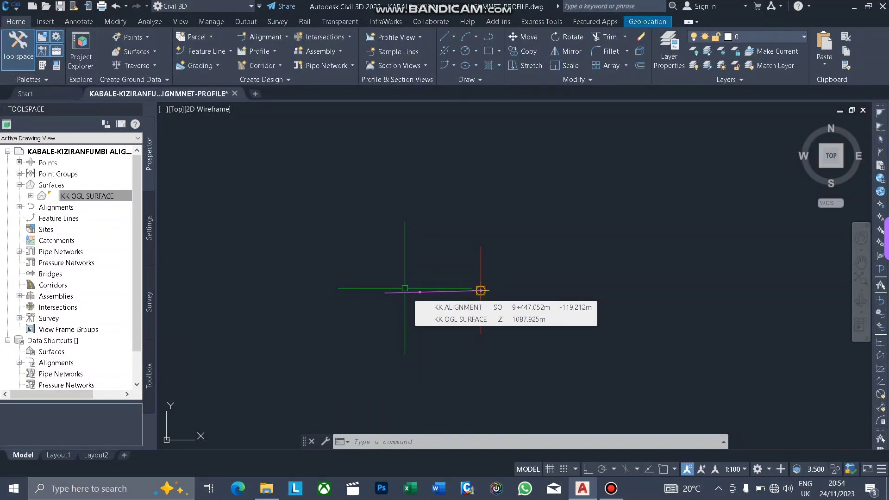
scroll(404, 299, up, 4)
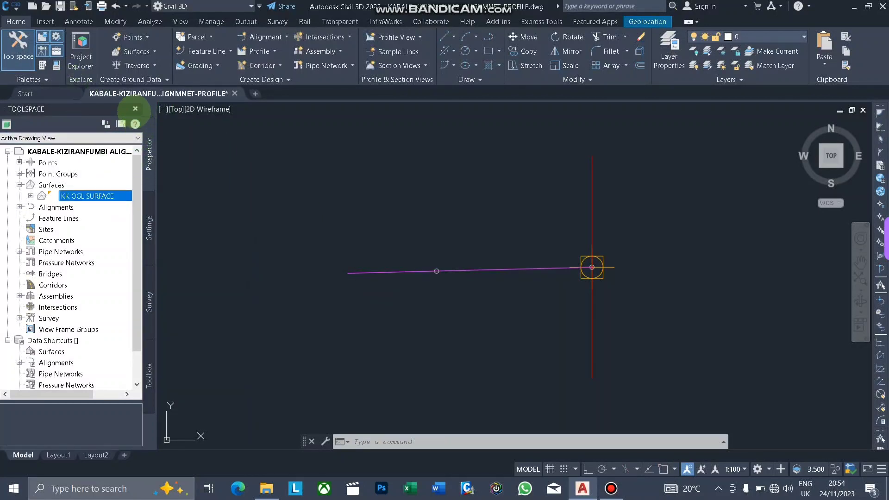
- Attach a metric ConditionalCutOrFill subassembly on the left side at the outer end of the second left link
click(138, 110)
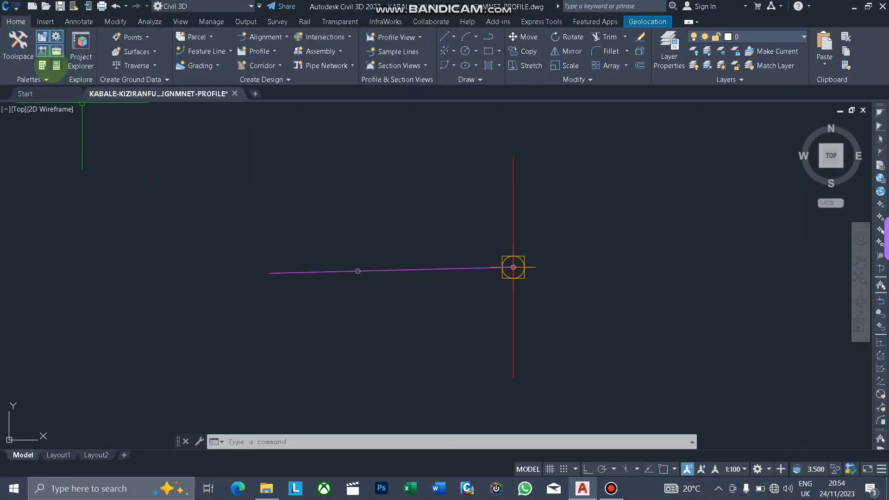
click(42, 67)
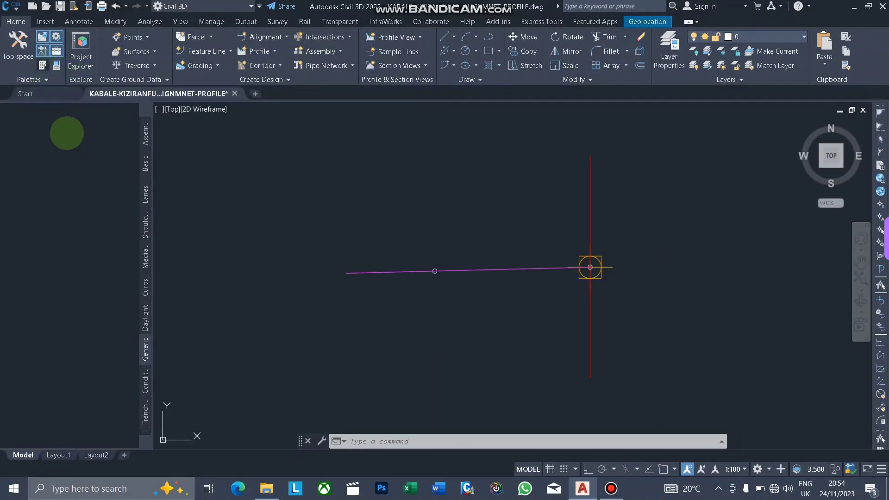
click(143, 392)
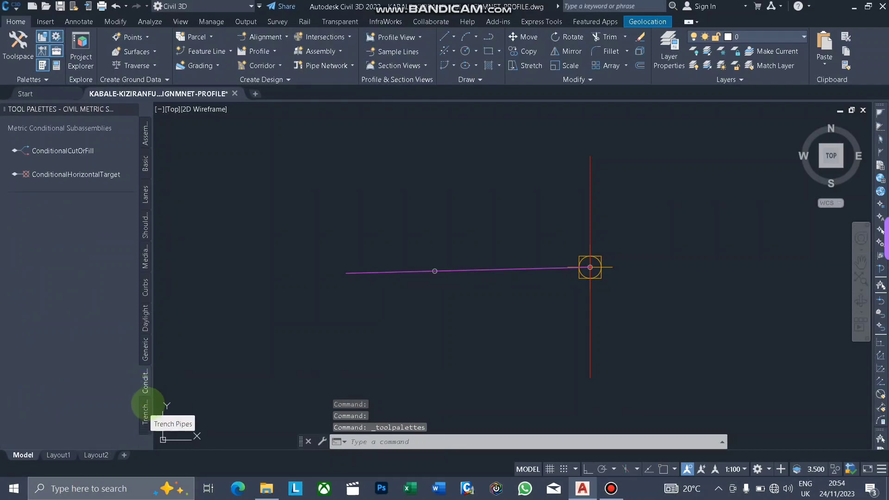
click(87, 148)
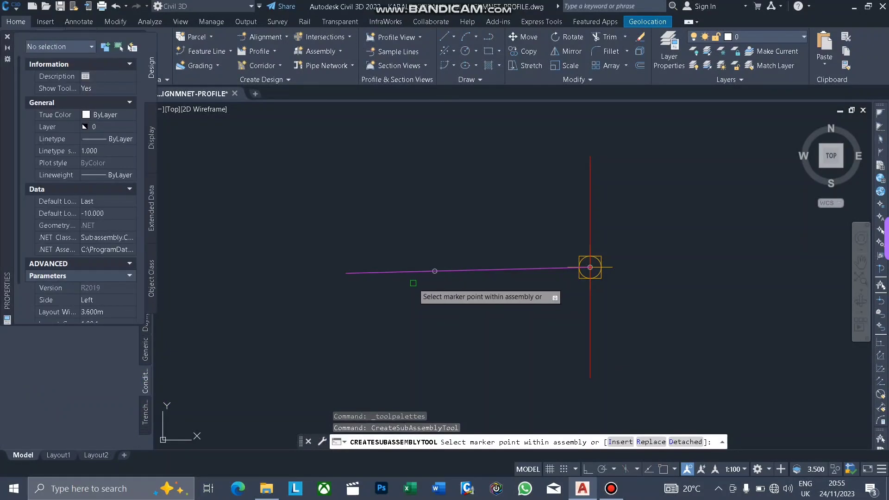
scroll(417, 287, down, 6)
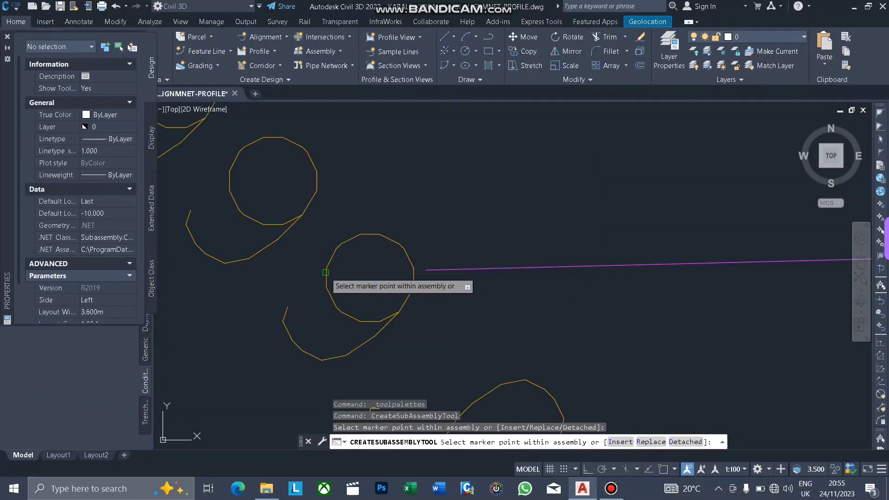
- Examine the parameters of the left ConditionalCutOrFill subassembly, including its Type and Layout Width
key(Escape)
scroll(366, 278, up, 3)
click(369, 273)
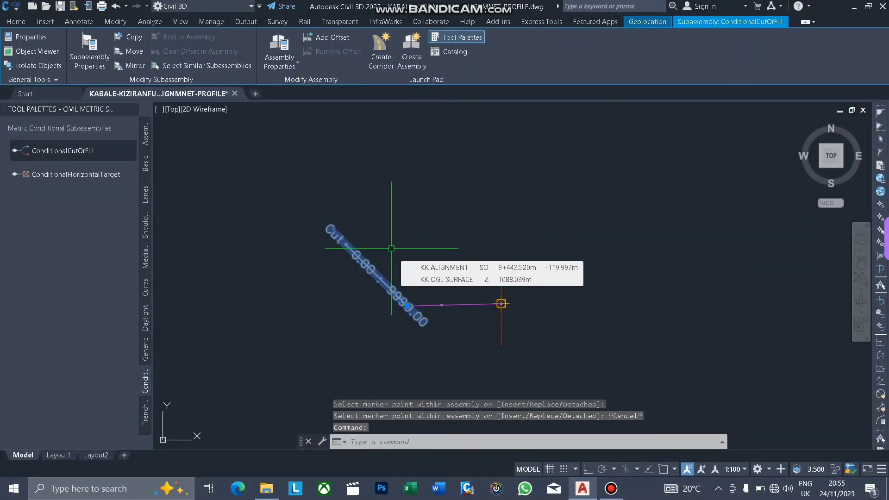
right_click(385, 225)
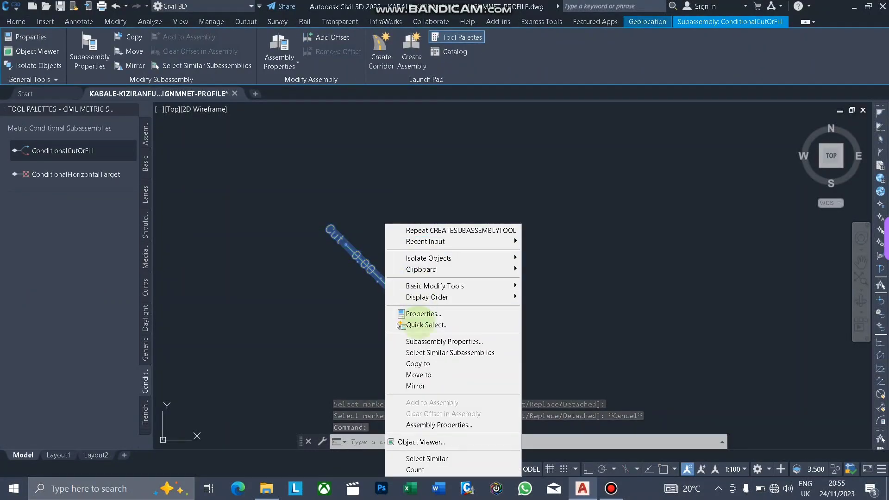
click(416, 341)
click(370, 136)
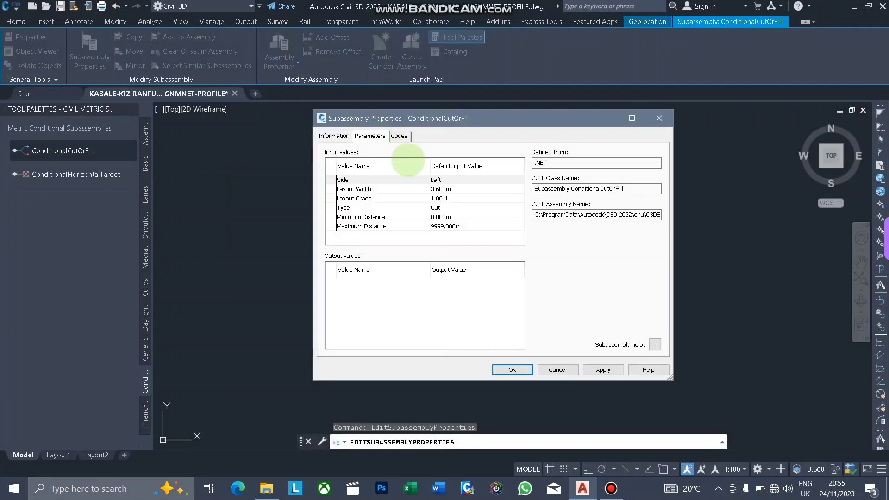
double_click(440, 207)
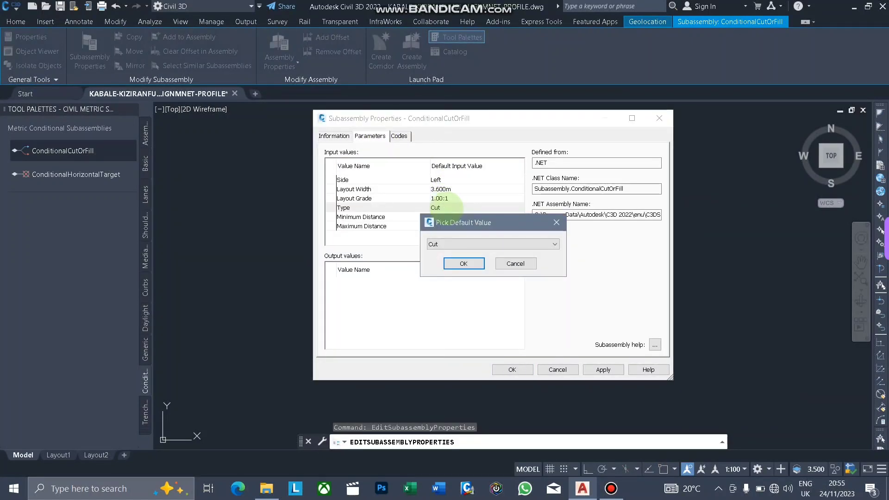
click(484, 243)
click(484, 242)
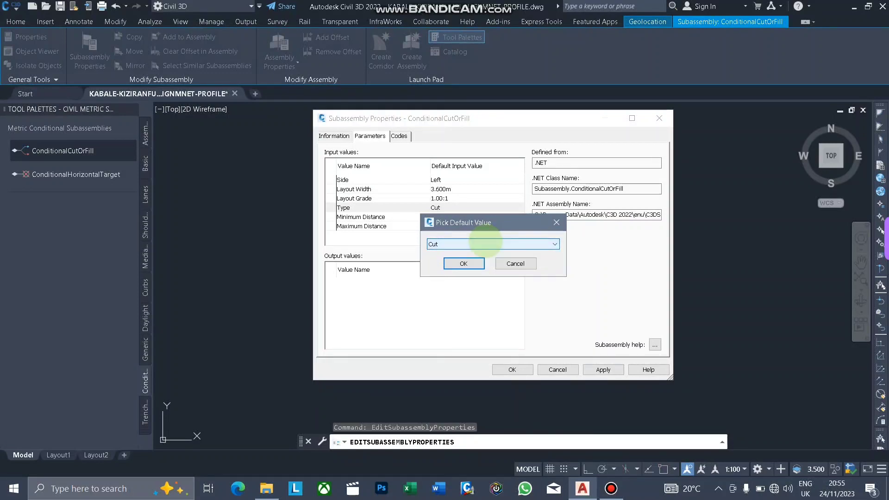
click(557, 223)
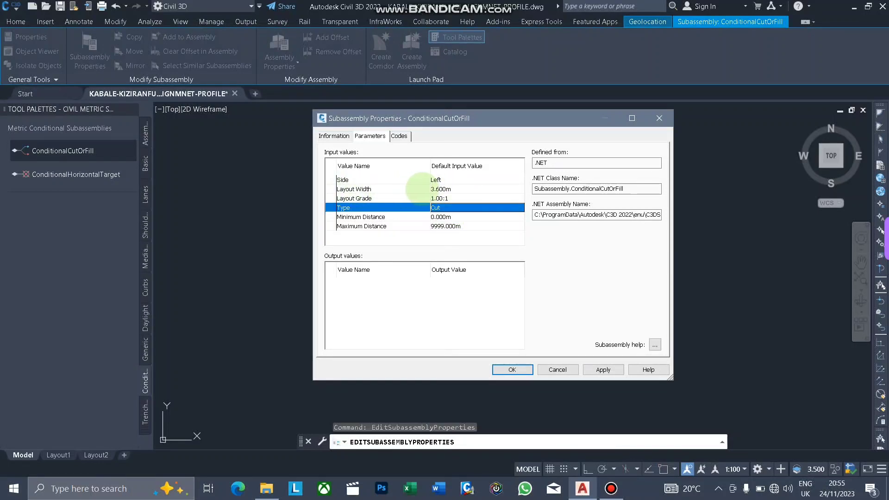
click(446, 189)
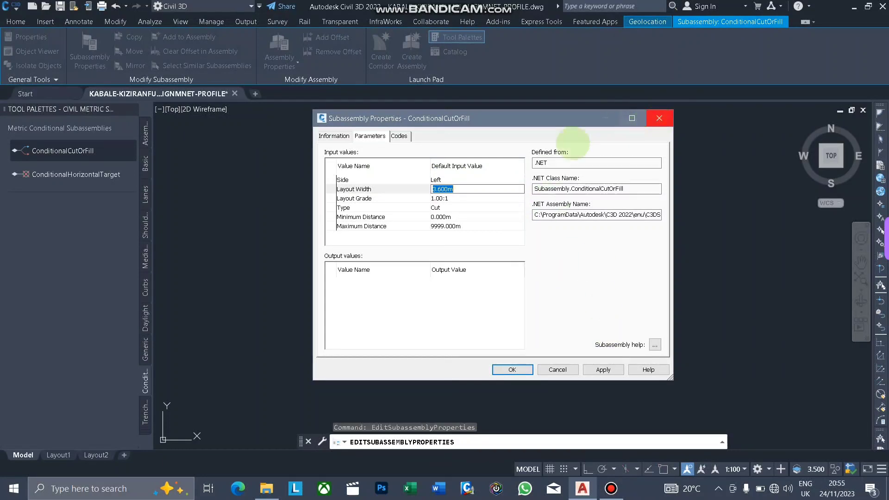
click(660, 118)
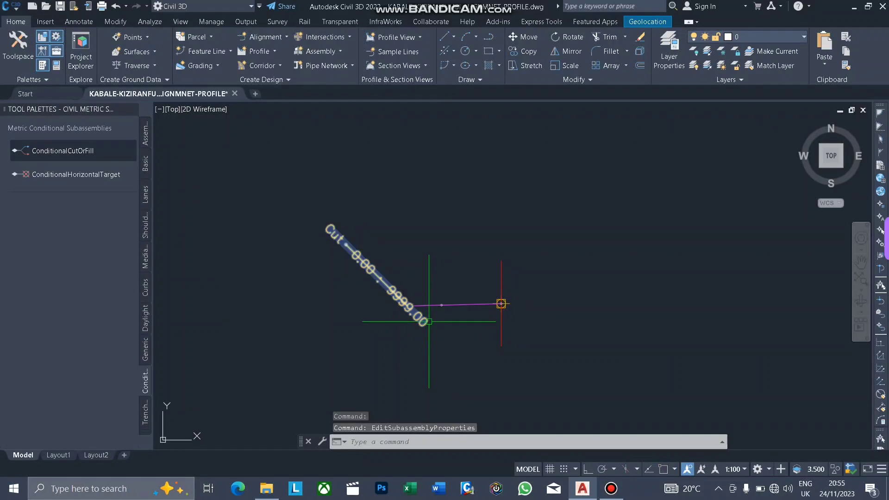
- Set the Layout Width of the left ConditionalCutOrFill subassembly to 10 m
click(397, 300)
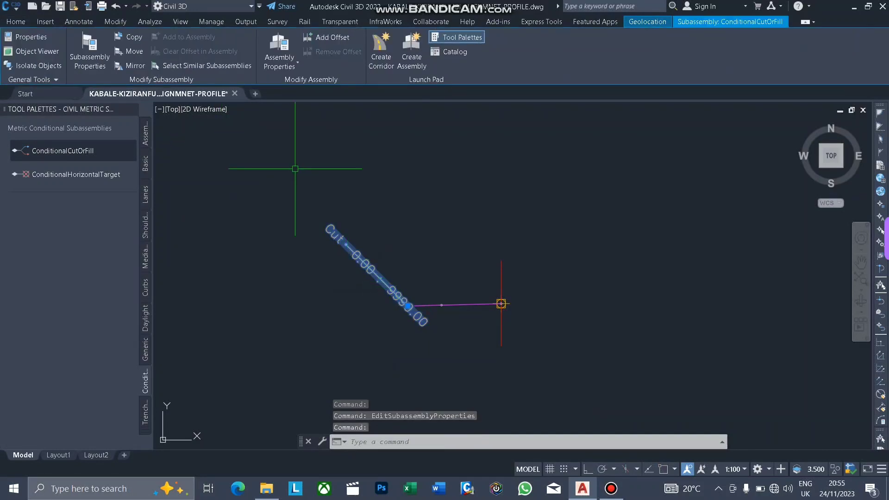
right_click(308, 175)
click(370, 294)
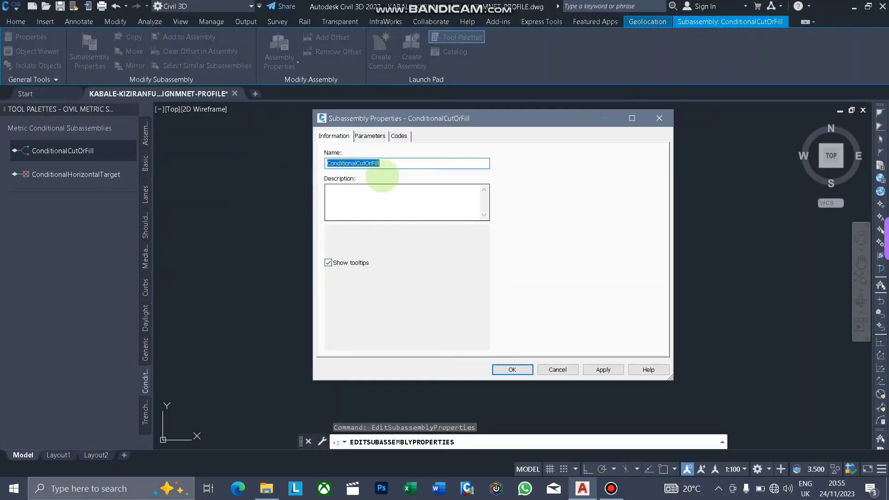
click(370, 136)
click(443, 189)
click(443, 189)
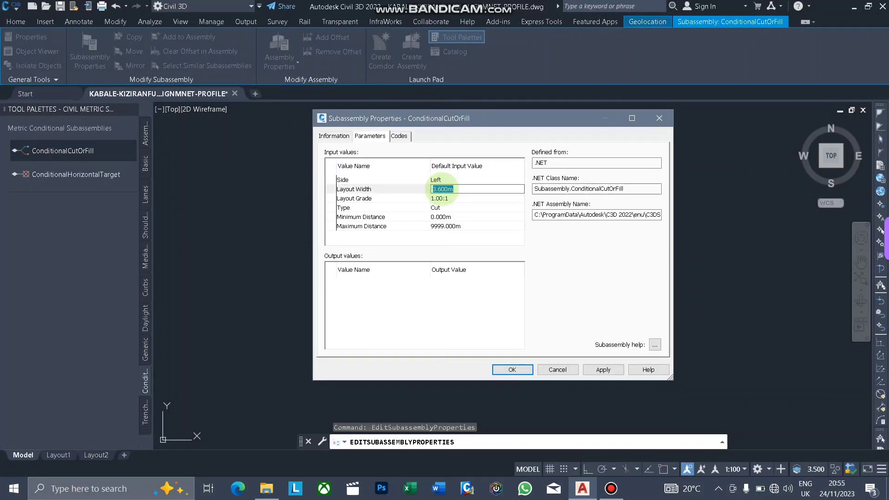
text(10)
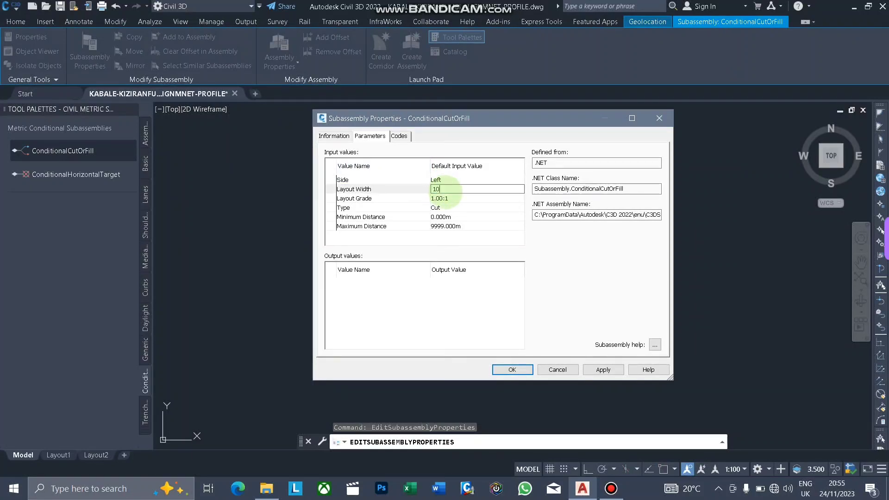
- Set the cut condition's Minimum Distance to 0 and Maximum Distance to 2 m, and apply the subassembly parameters
click(444, 217)
click(444, 216)
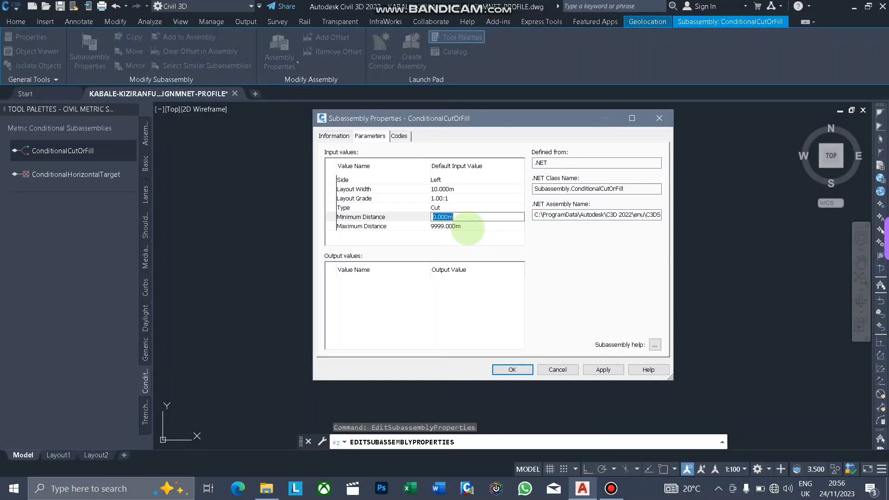
text(2)
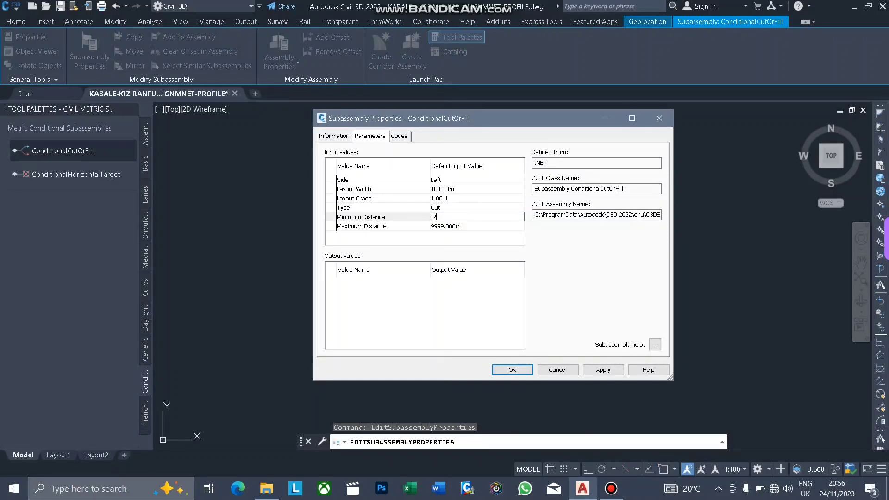
key(BackSpace)
text(0)
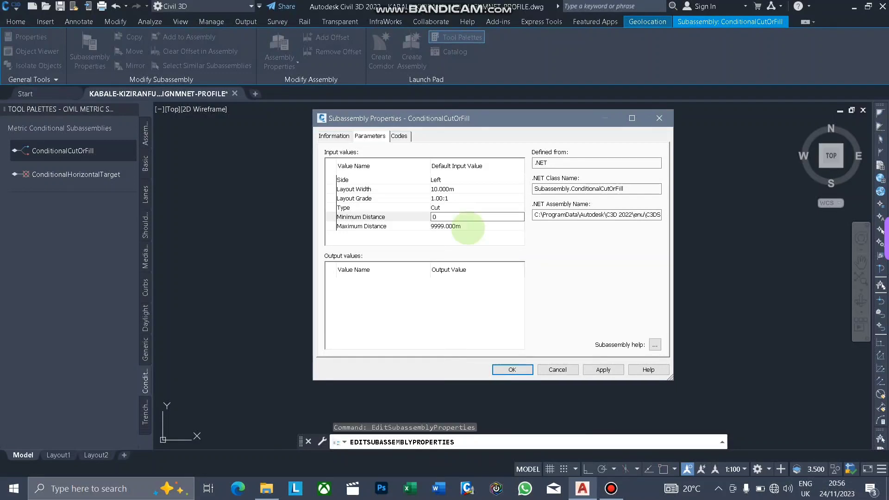
click(445, 226)
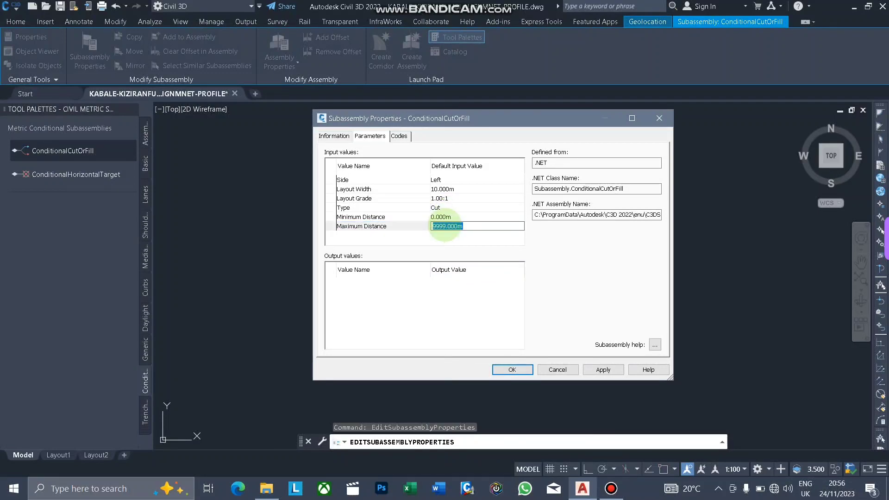
text(2)
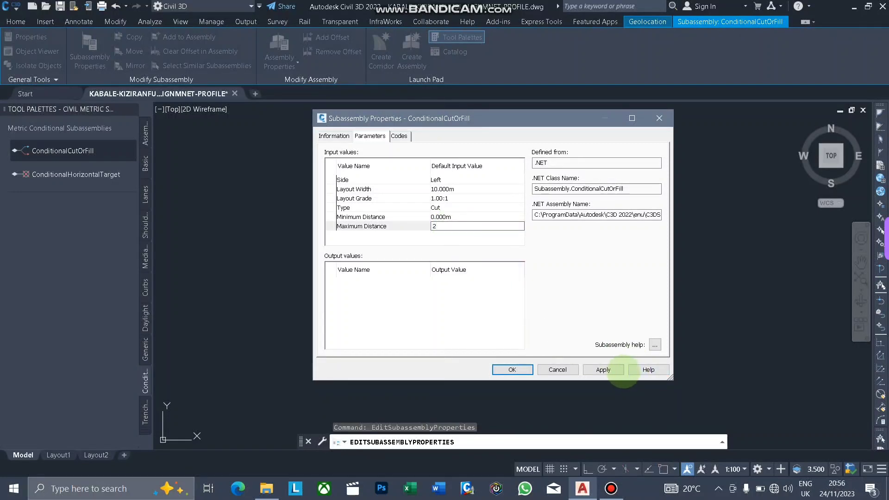
click(603, 370)
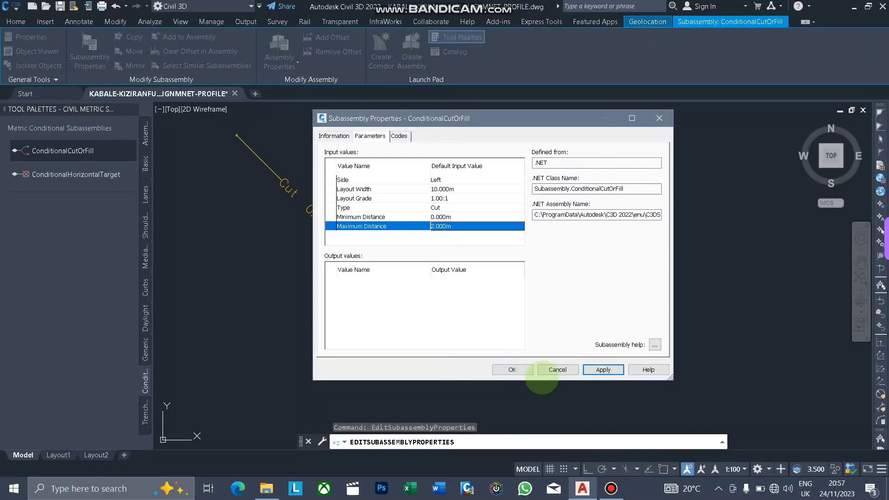
click(512, 370)
scroll(500, 329, down, 6)
key(Escape)
scroll(468, 319, up, 8)
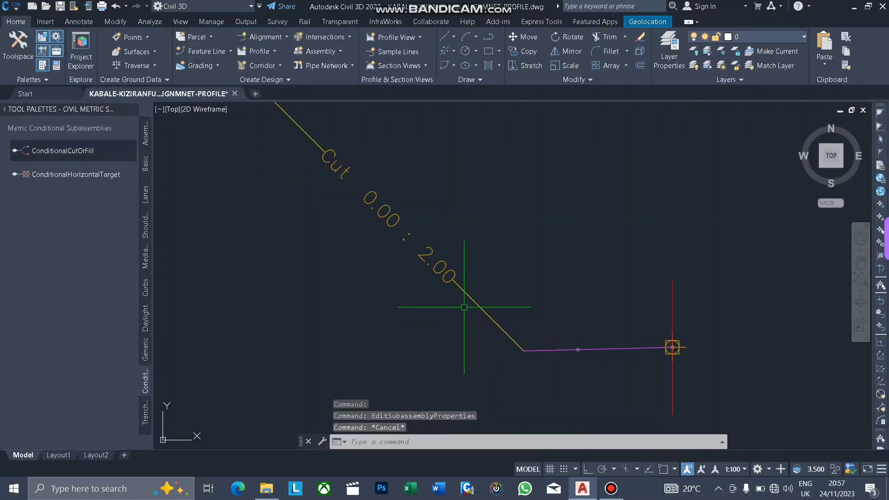
- Set the Maximum Distance of the left ConditionalCutOrFill subassembly to 9999999
scroll(389, 235, down, 3)
scroll(362, 218, up, 2)
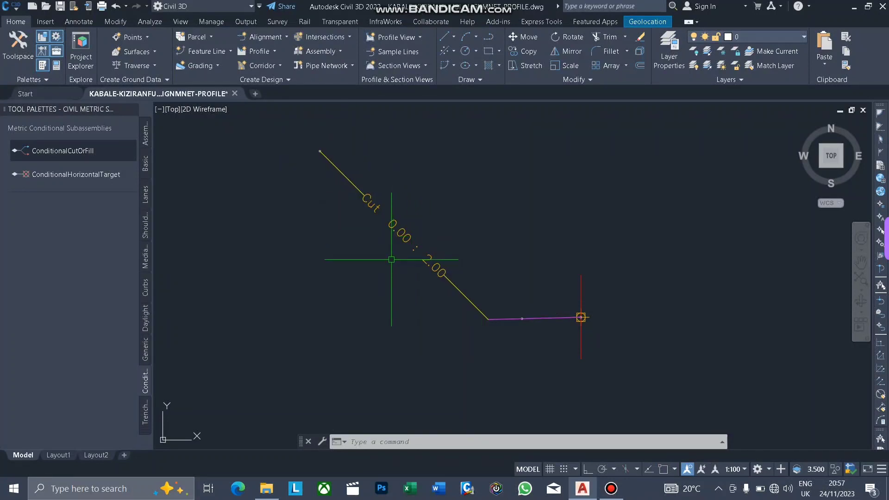
scroll(424, 229, down, 2)
scroll(410, 204, up, 2)
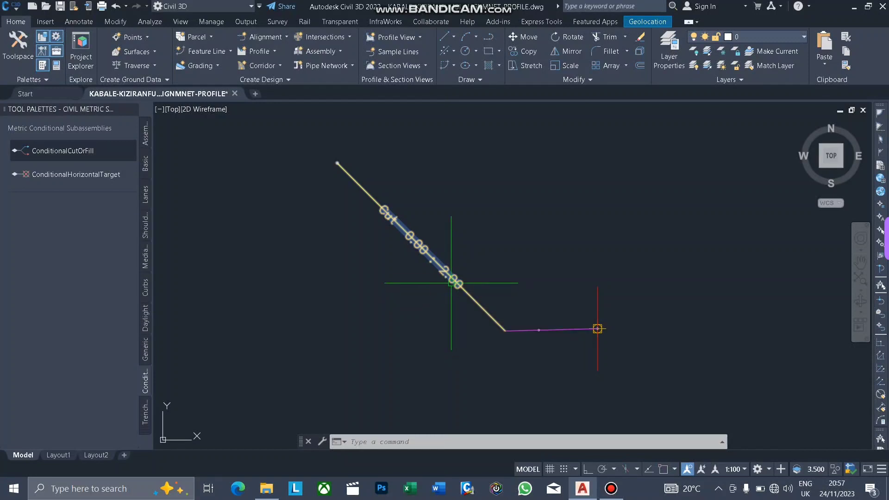
click(453, 276)
click(89, 51)
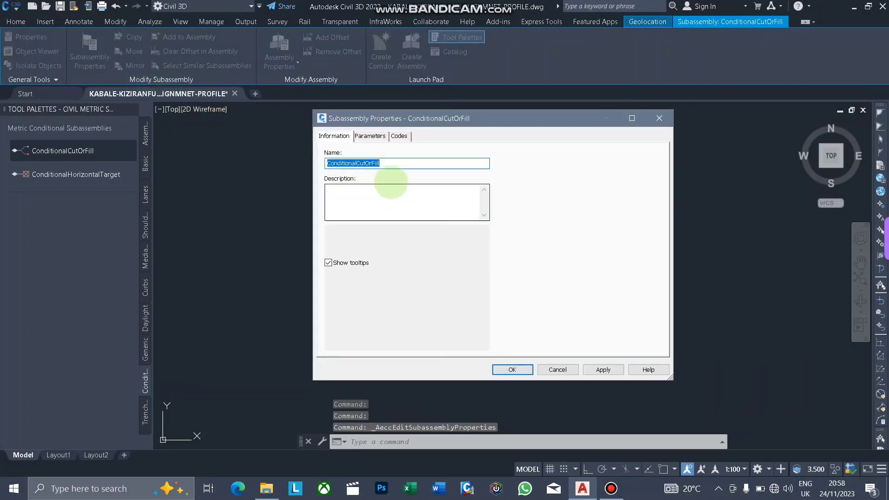
click(370, 136)
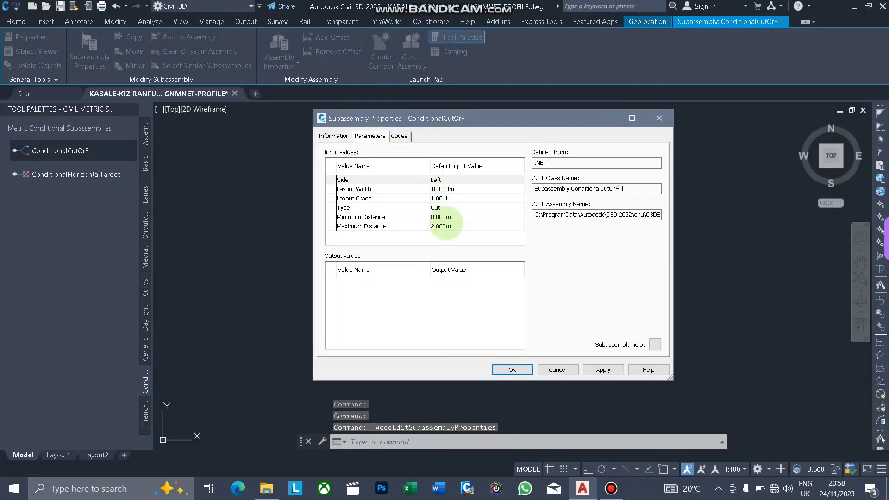
click(445, 226)
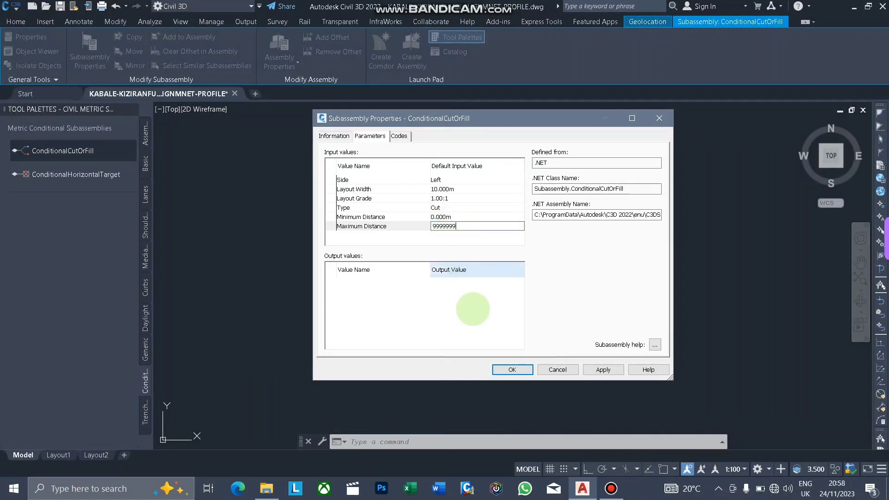
click(512, 369)
key(Escape)
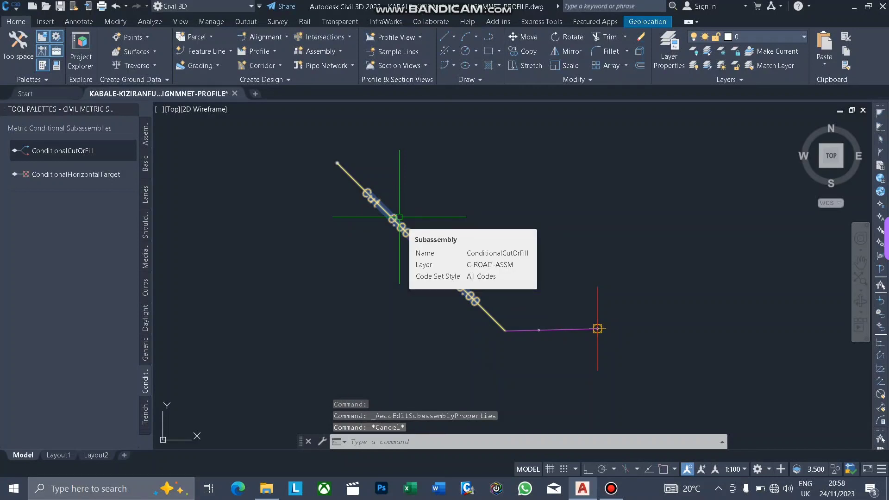
mouse_move(400, 224)
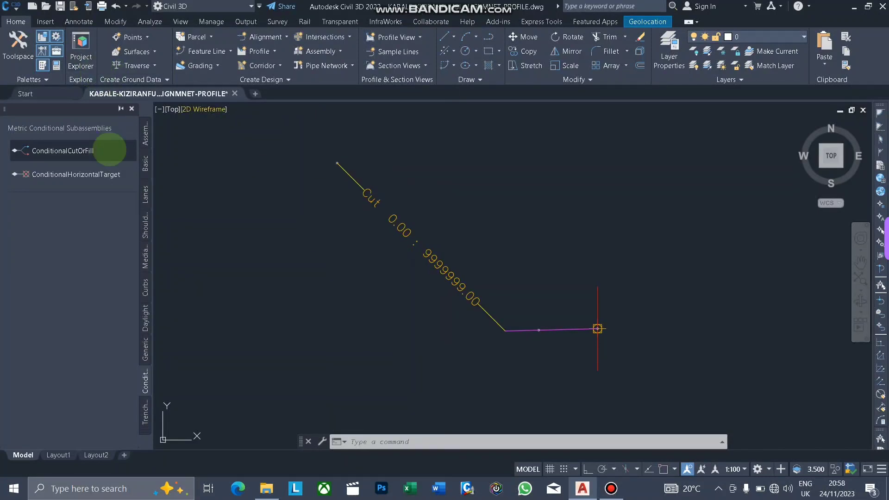
- Attach a metric generic LinkWidthAndSlope subassembly on the left side at the outer end of the Cut conditional subassembly
click(145, 412)
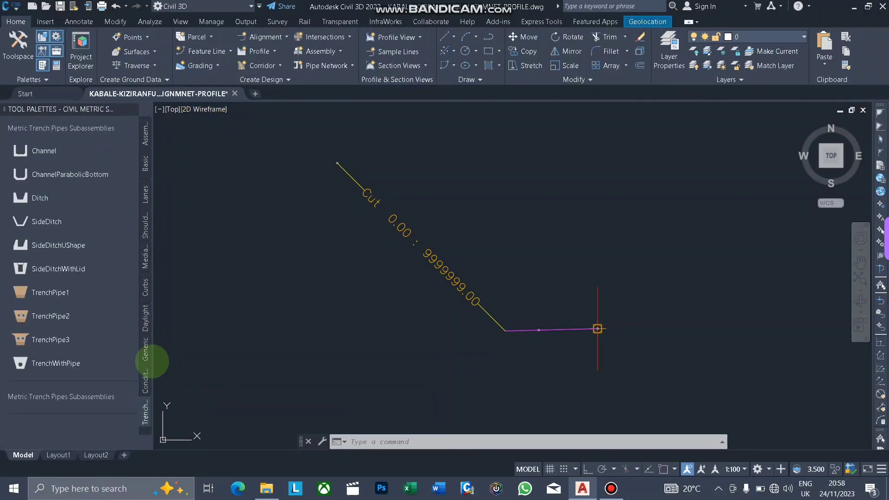
click(145, 351)
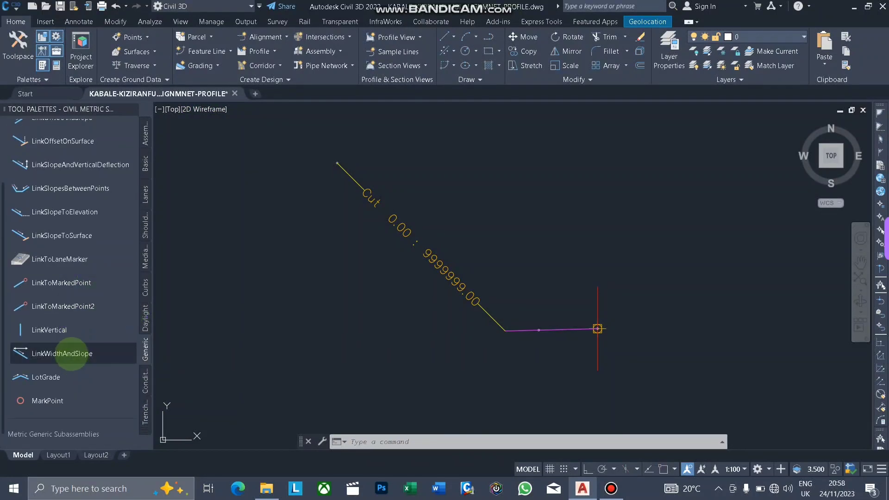
click(63, 353)
scroll(338, 163, up, 2)
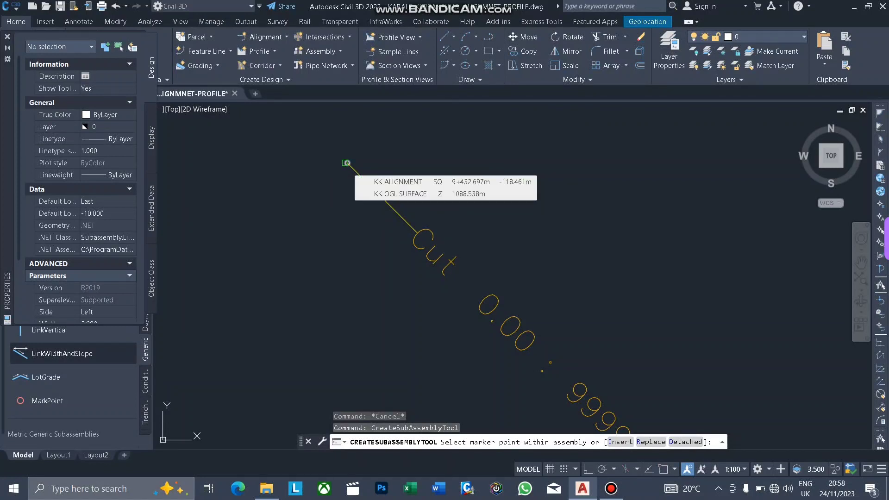
click(347, 163)
key(Escape)
- Set the new LinkWidthAndSlope subassembly's Width to 1.2 m and its Slope to -66.6666%
click(334, 162)
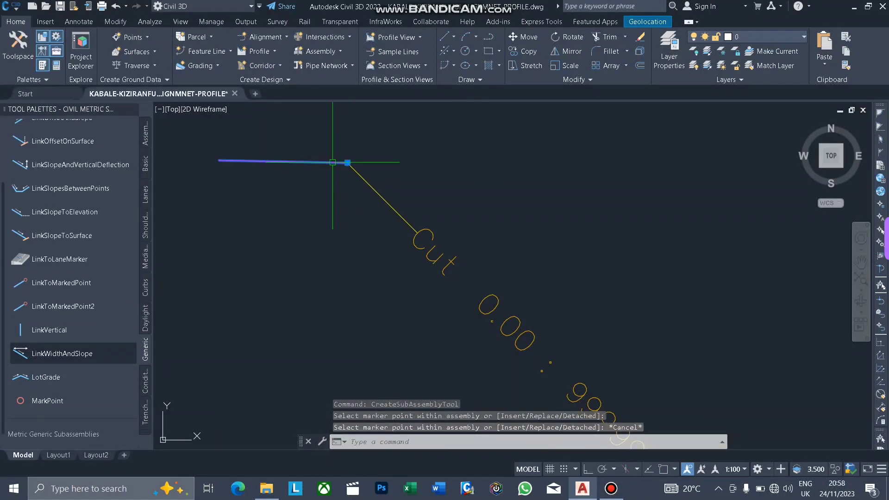
click(107, 48)
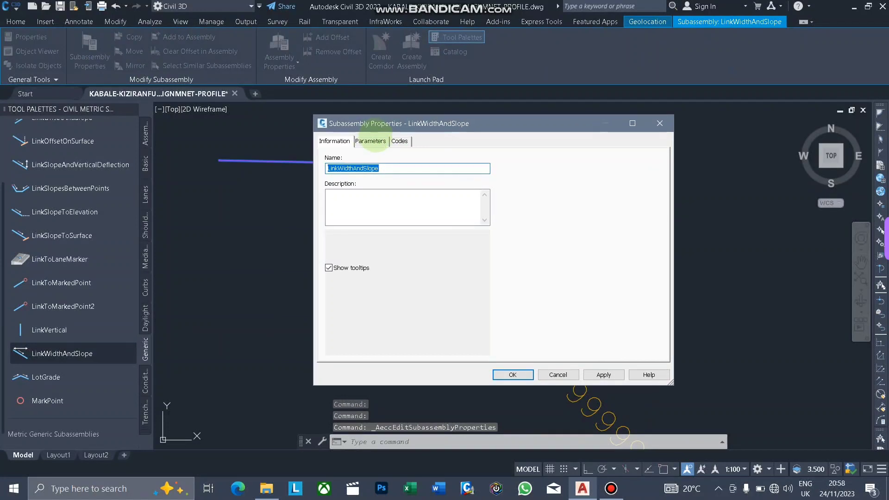
click(370, 142)
click(444, 194)
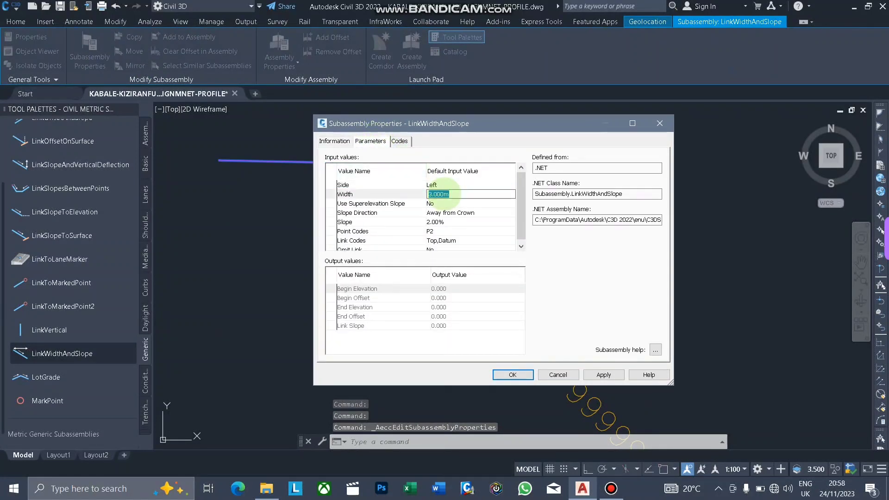
text(1.2)
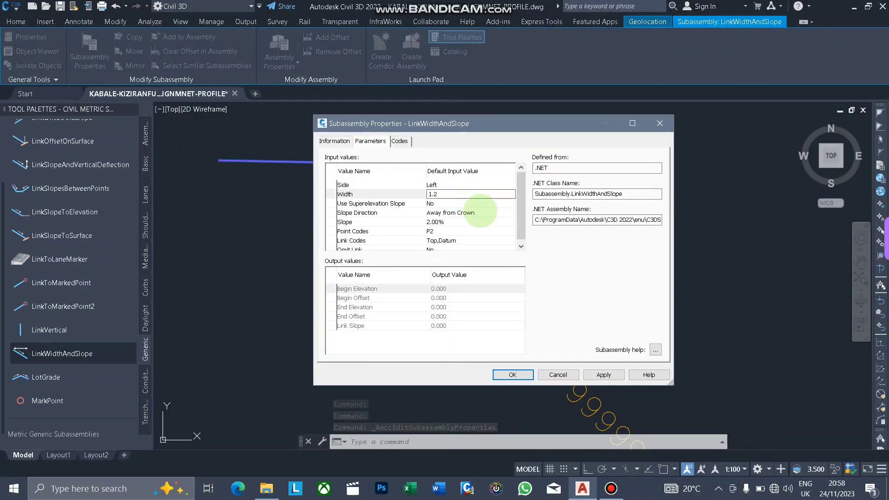
click(448, 222)
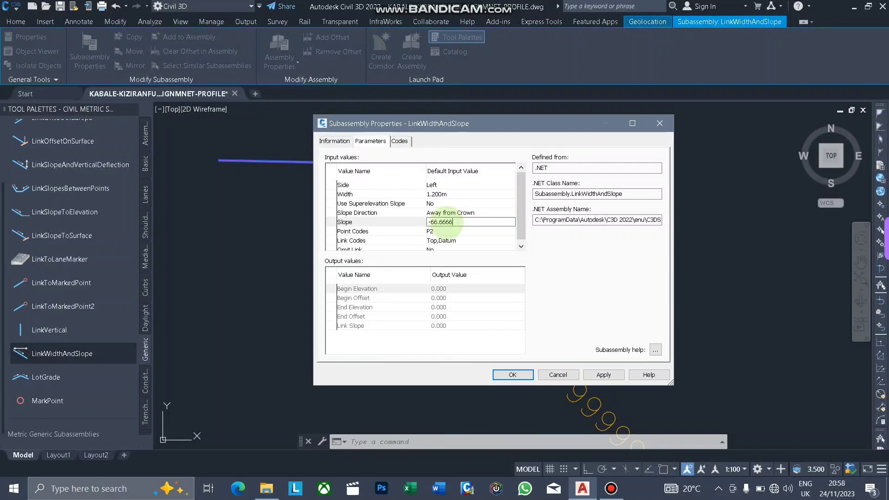
click(512, 374)
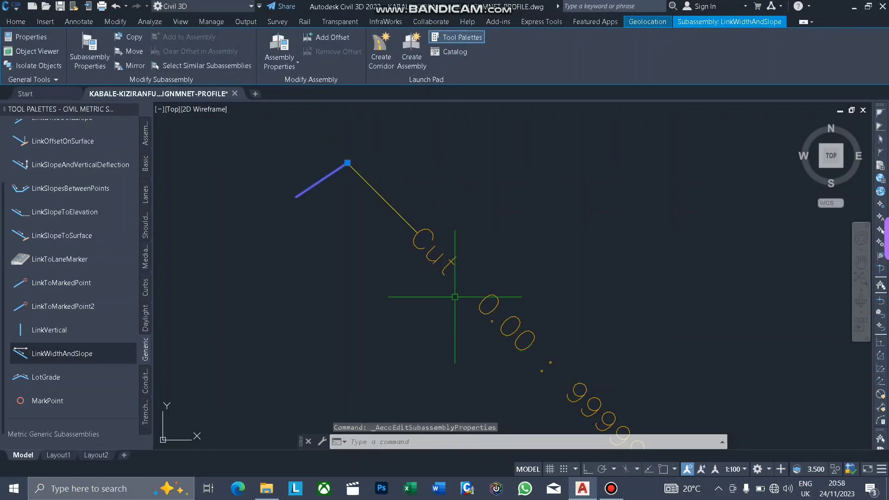
- Attach a metric generic LinkWidthAndSlope subassembly on the left side at the outer end of the link sloping down from the Cut condition
key(Escape)
click(123, 290)
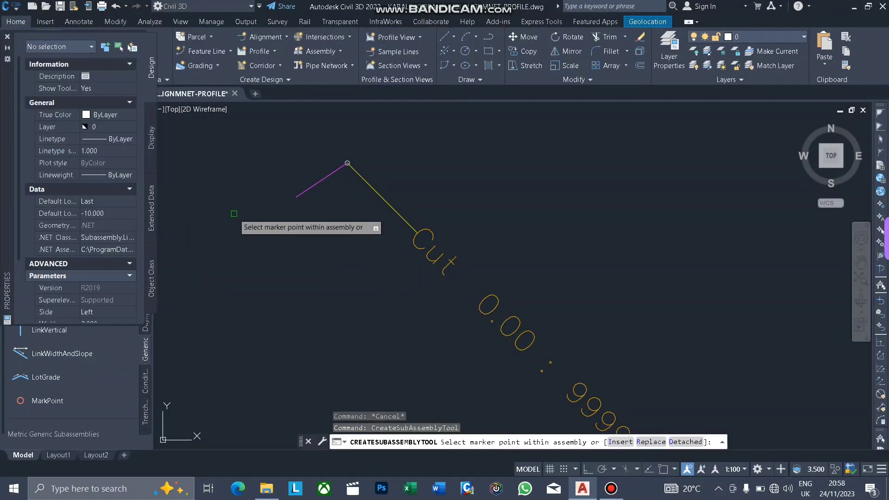
click(297, 197)
key(Escape)
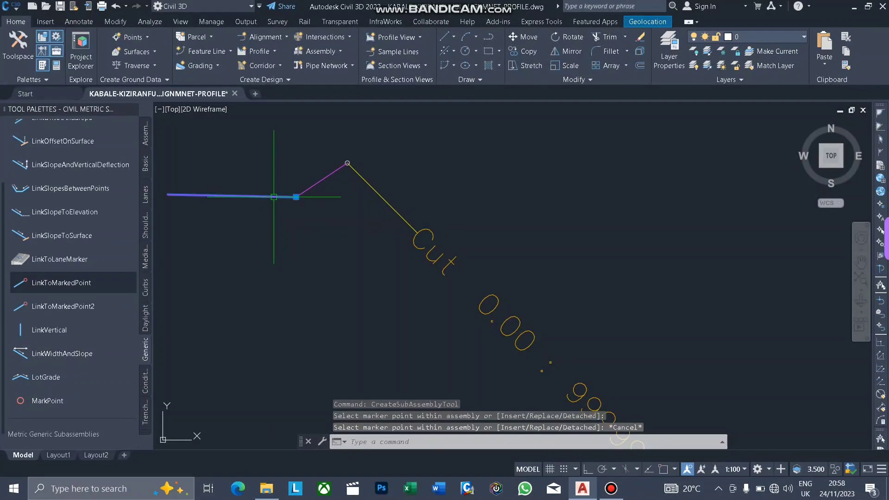
- Set the Slope of this newly attached LinkWidthAndSlope subassembly to 0% and its Width to 0.5 m
click(89, 49)
click(373, 141)
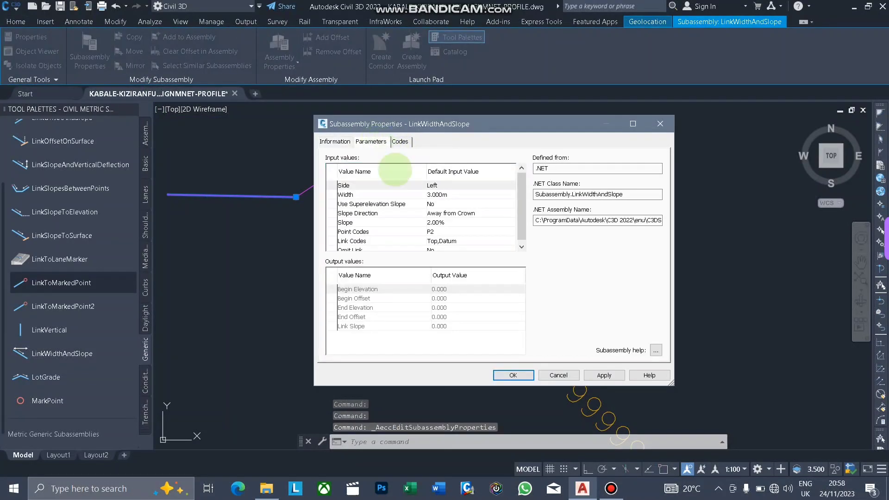
click(438, 222)
text(0)
click(447, 195)
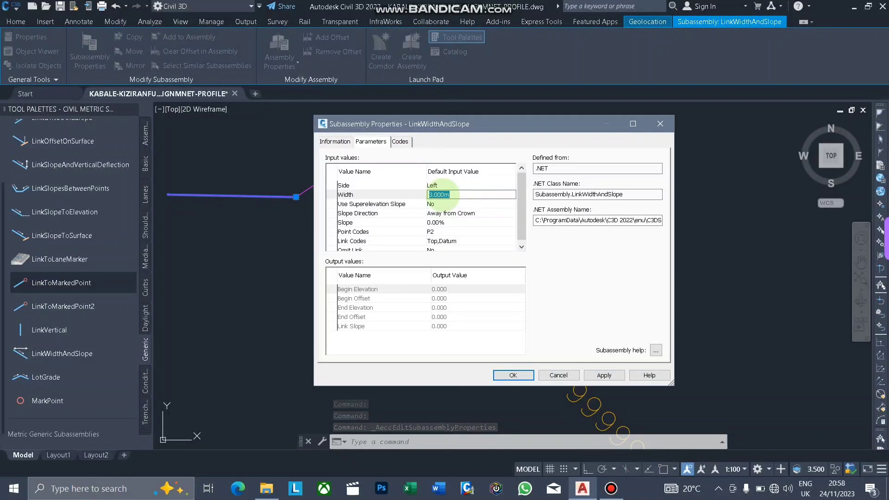
text(0.5)
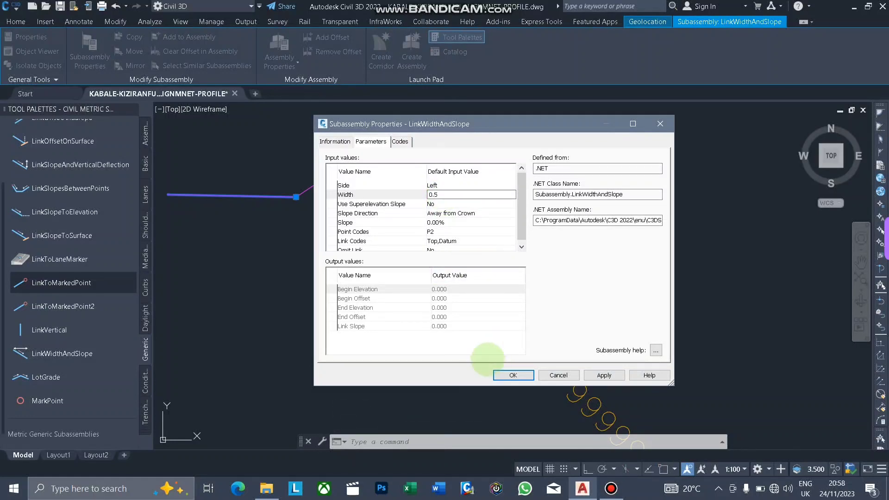
click(513, 375)
key(Escape)
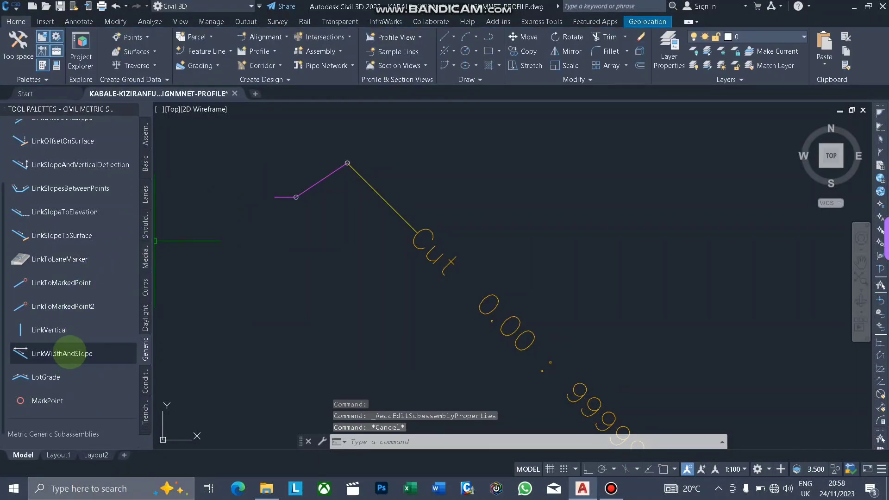
- Attach another left-side LinkWidthAndSlope subassembly at the outer end of the flat 0.5 m ditch-bottom link
click(62, 353)
click(277, 198)
key(Escape)
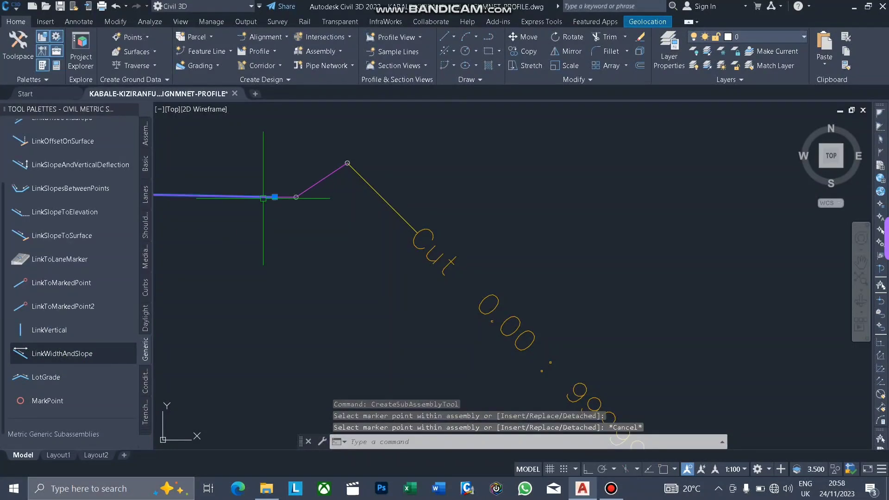
- Set the Width of the link beyond the ditch bottom to 0.8 m and its Slope to 100%
click(274, 195)
right_click(271, 194)
click(324, 296)
click(371, 142)
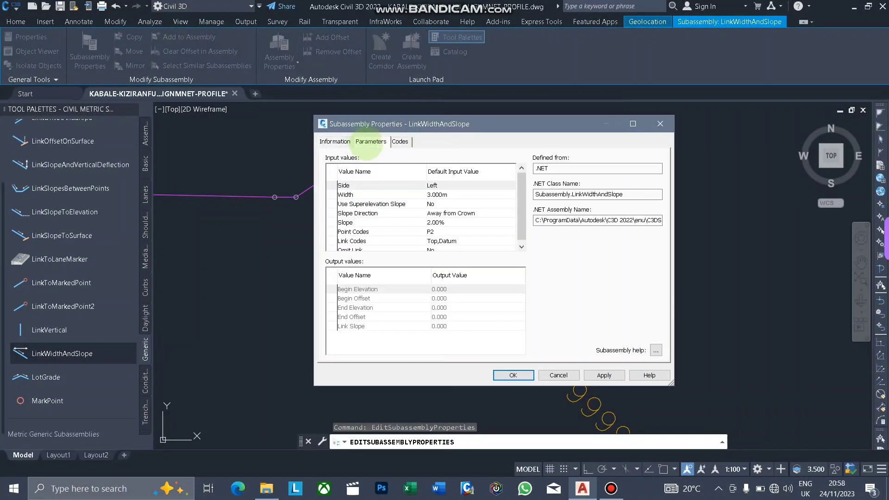
click(440, 195)
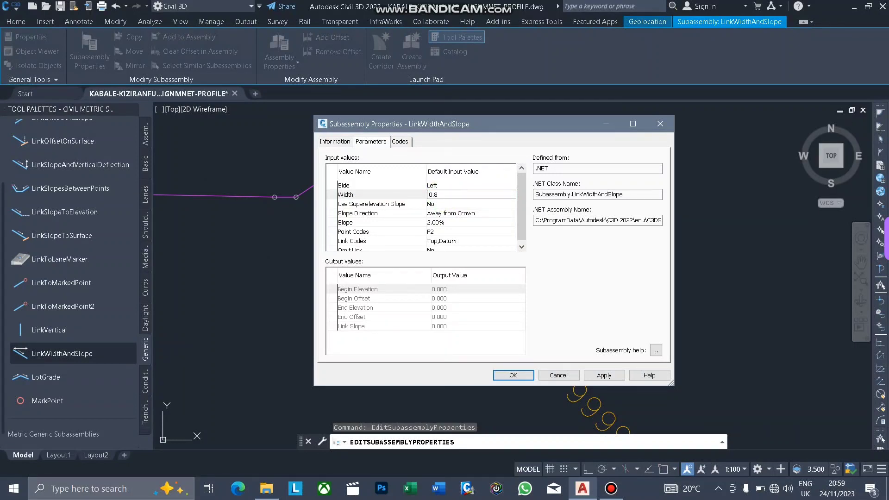
click(448, 222)
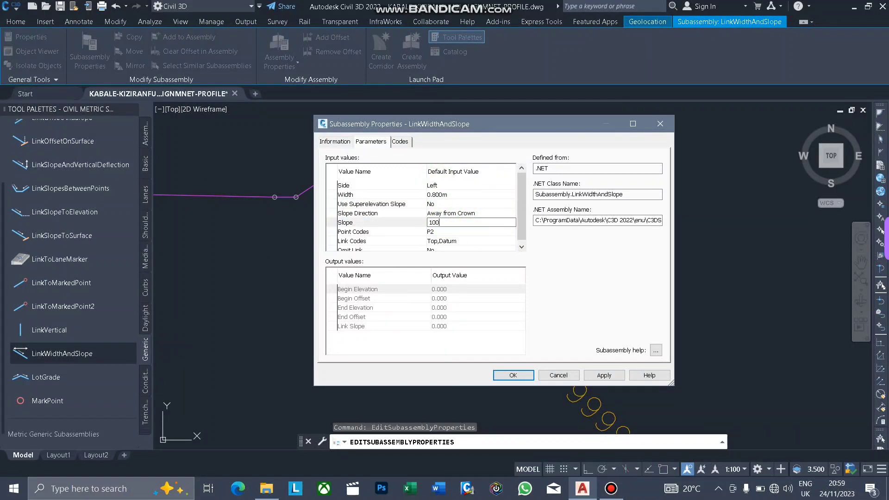
click(513, 375)
key(Escape)
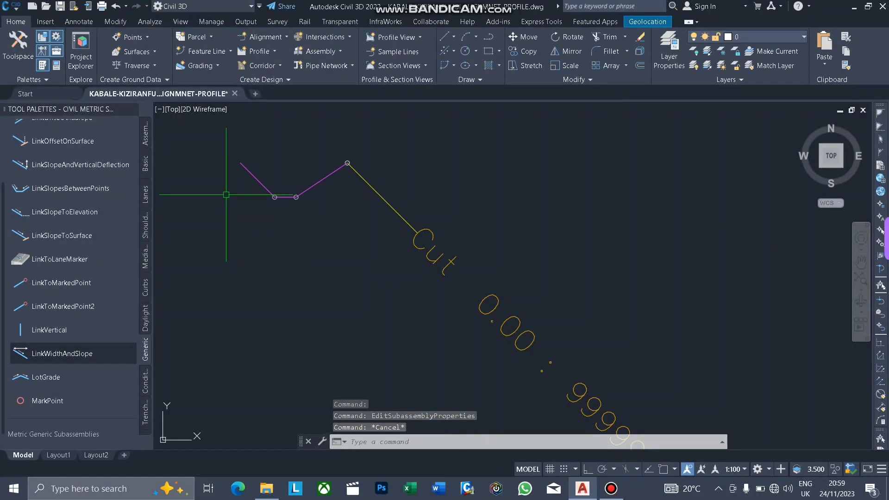
- Attach a left-side LinkWidthAndSlope at the upper outer end of the 100% slope link, with Width 0.2 m and Slope 0%
click(69, 354)
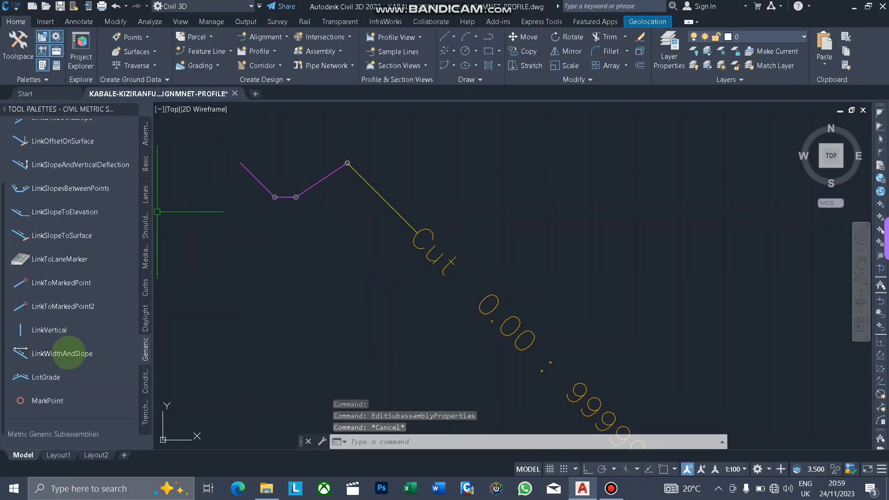
key(Escape)
right_click(240, 160)
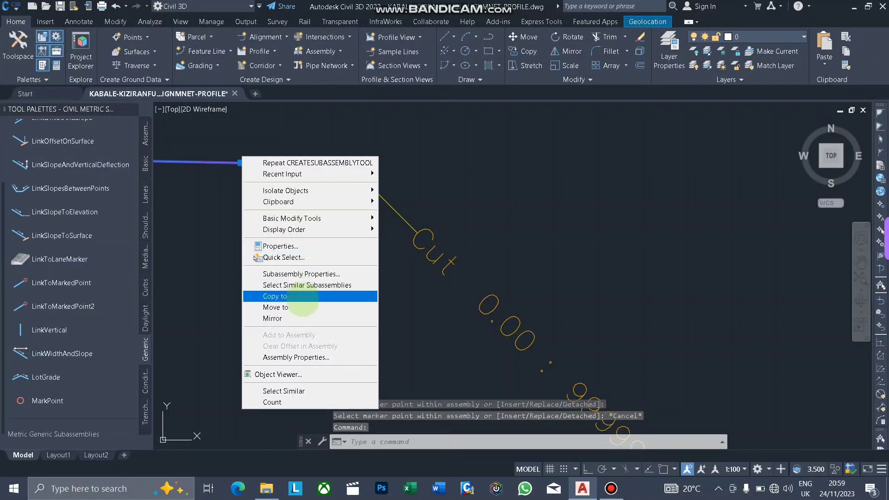
click(307, 267)
click(371, 141)
double_click(426, 193)
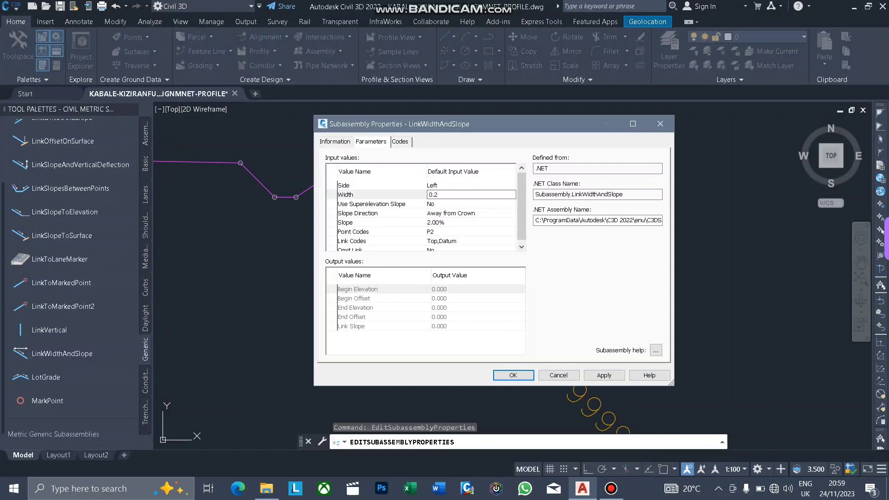
double_click(437, 223)
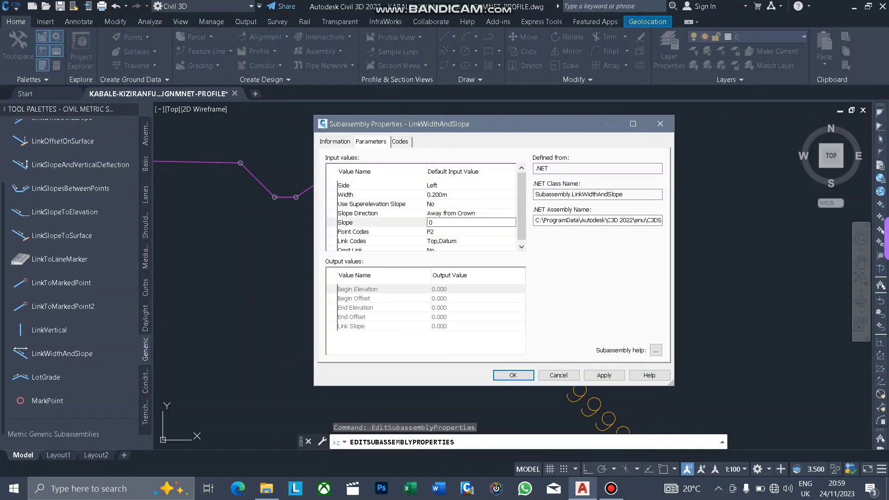
click(513, 375)
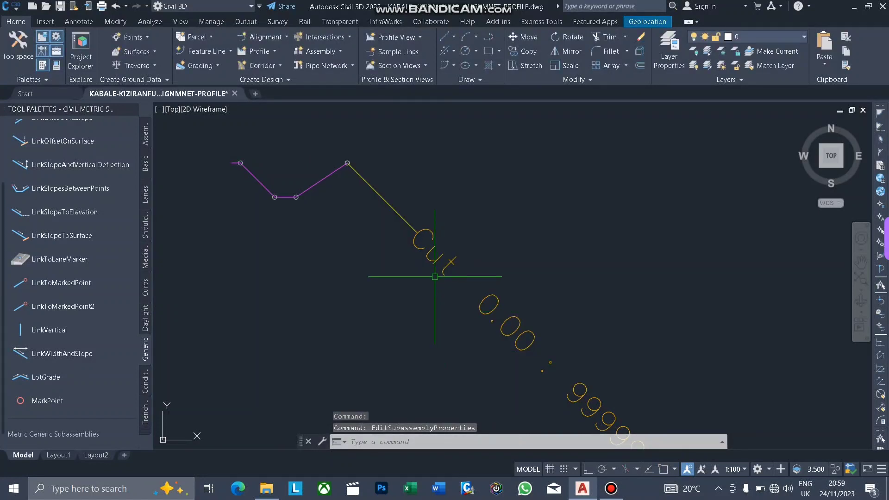
click(111, 330)
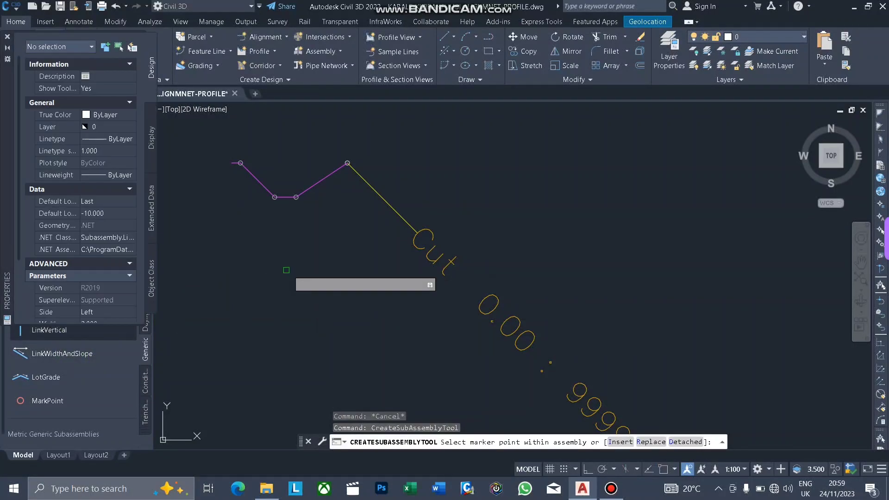
scroll(377, 245, down, 4)
scroll(316, 225, up, 6)
key(Escape)
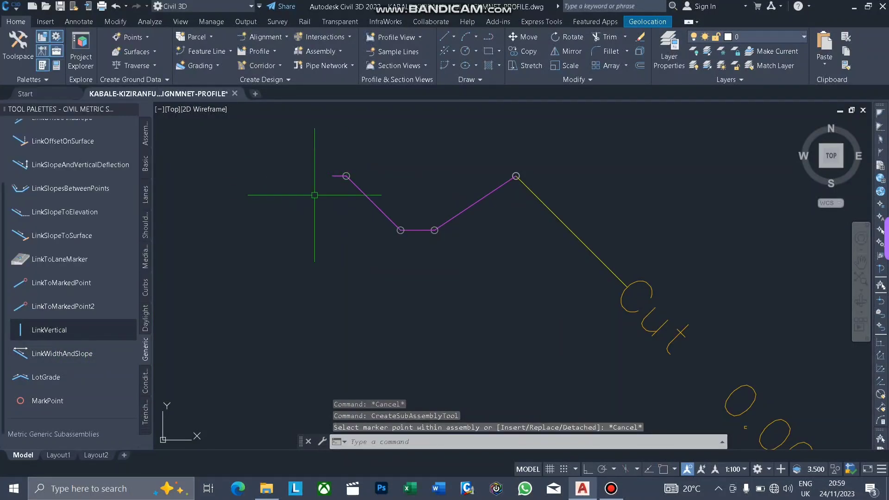
scroll(352, 209, down, 3)
scroll(396, 204, up, 3)
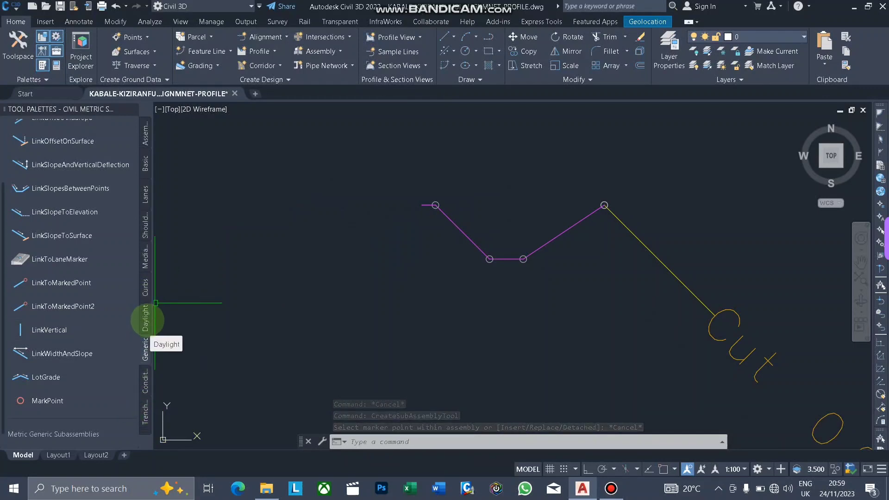
- Attach a metric DaylightBench subassembly on the left side at the outer end of the flat 0.2 m link
click(145, 319)
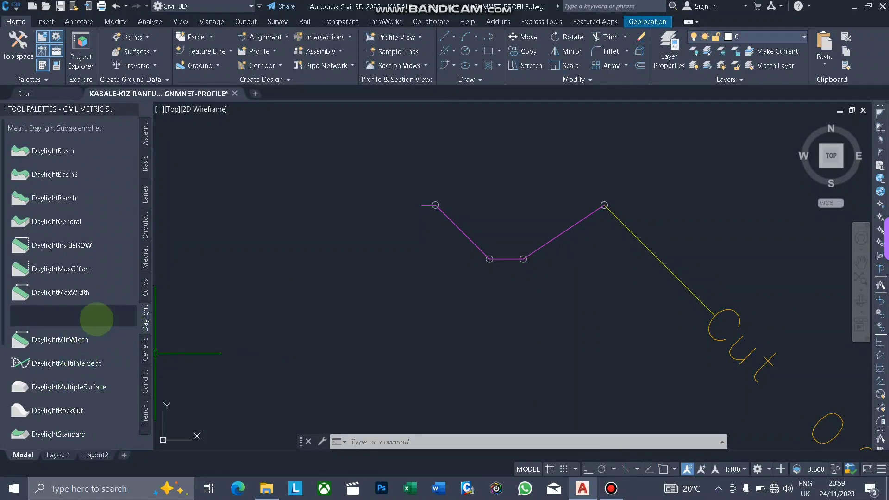
scroll(415, 250, down, 4)
scroll(428, 222, up, 4)
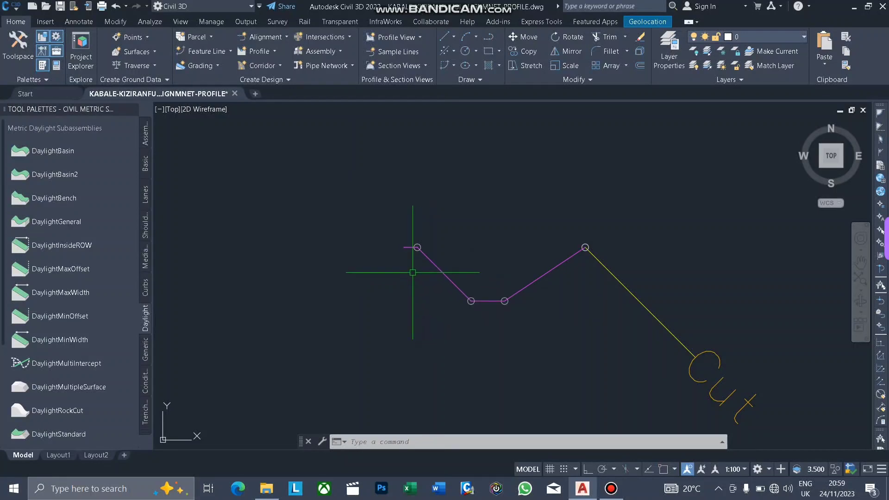
mouse_move(413, 271)
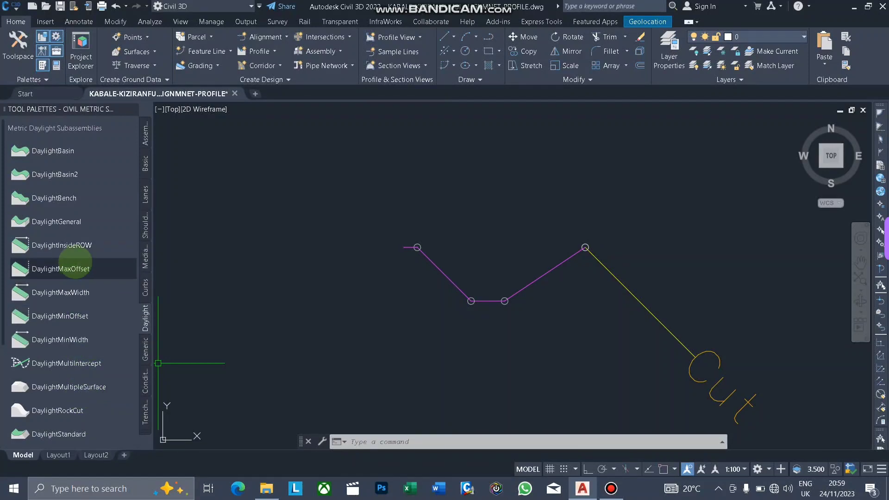
click(401, 247)
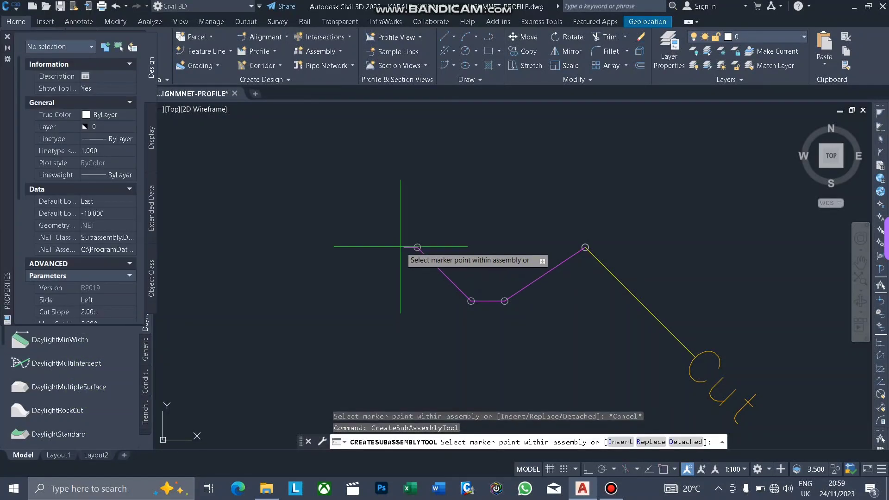
click(404, 246)
click(404, 247)
key(Escape)
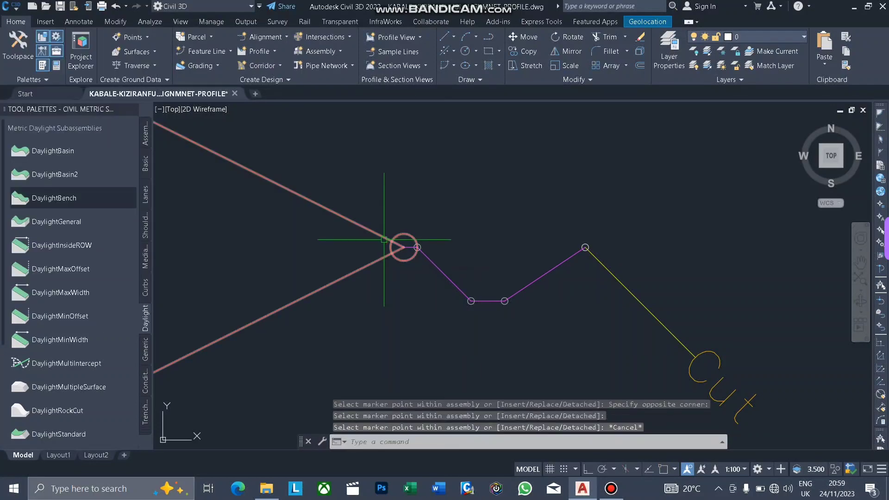
- Set the DaylightBench subassembly's Cut Slope to 1.5:1 and its Max Cut Height to 6 m
click(387, 238)
right_click(388, 215)
click(447, 333)
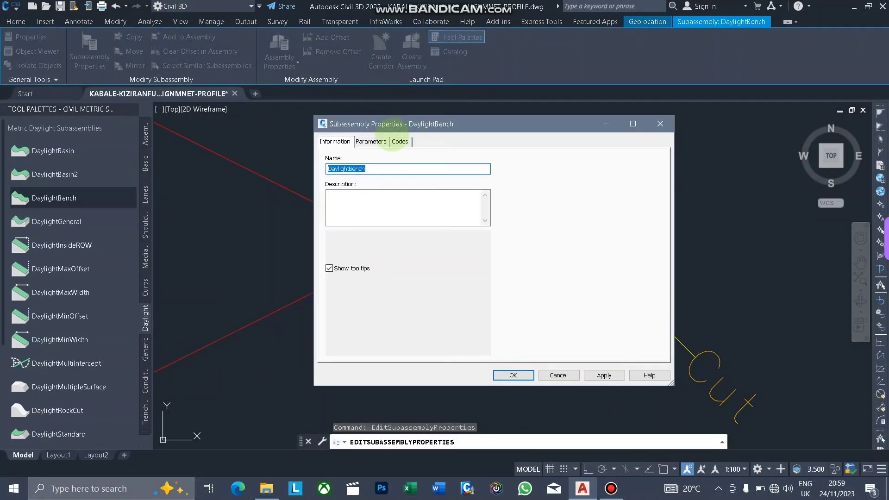
click(371, 141)
double_click(437, 195)
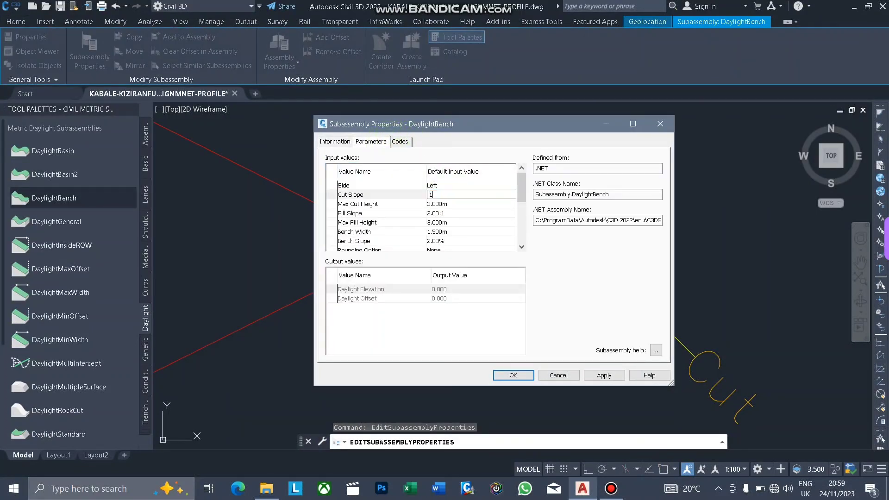
click(439, 197)
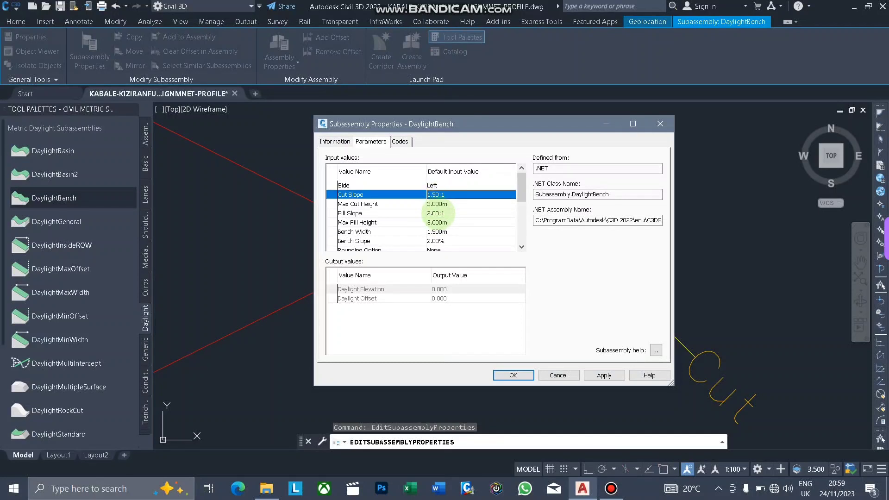
double_click(438, 205)
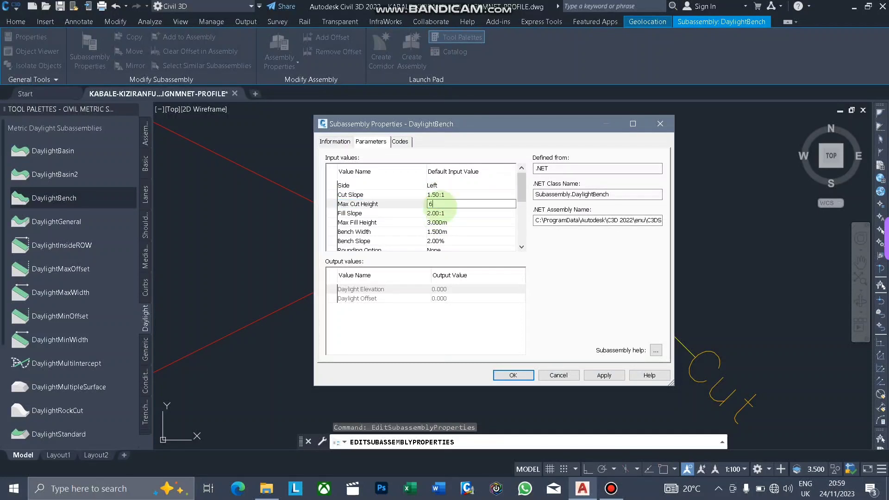
- Set the DaylightBench subassembly's Fill Slope to 1.5:1 and its Max Fill Height to 6 m, and accept the parameters
double_click(441, 214)
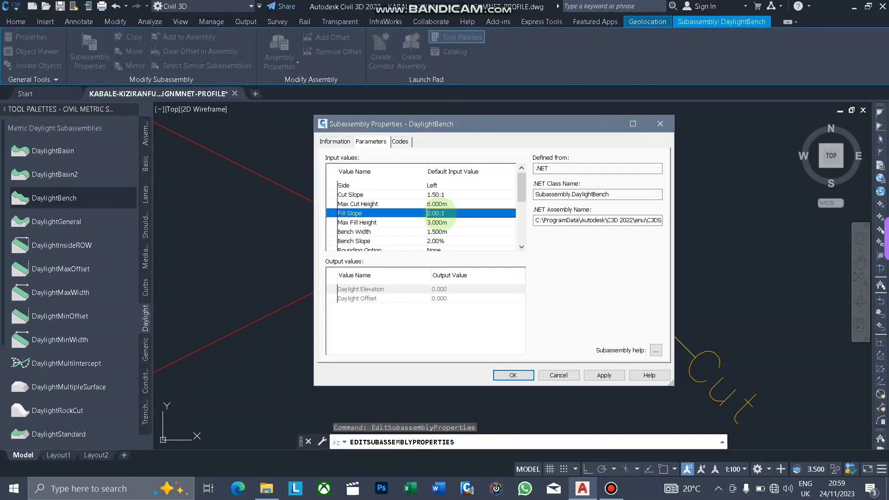
key(Return)
double_click(446, 222)
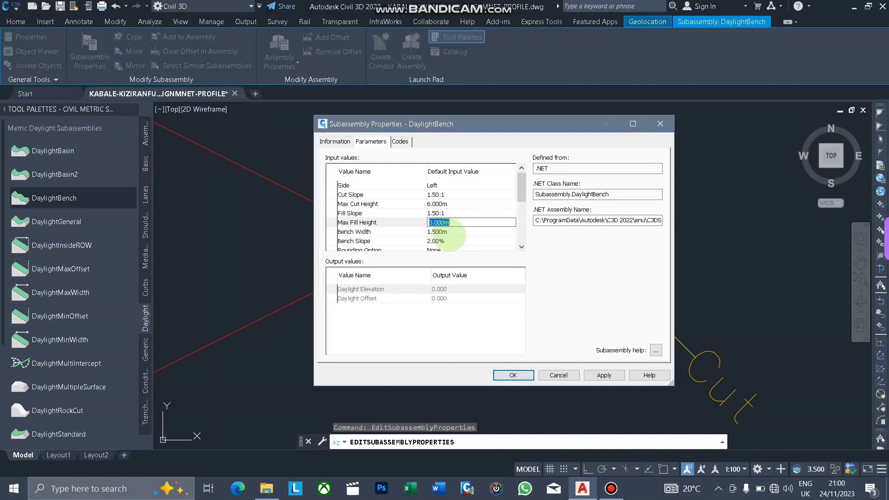
double_click(430, 224)
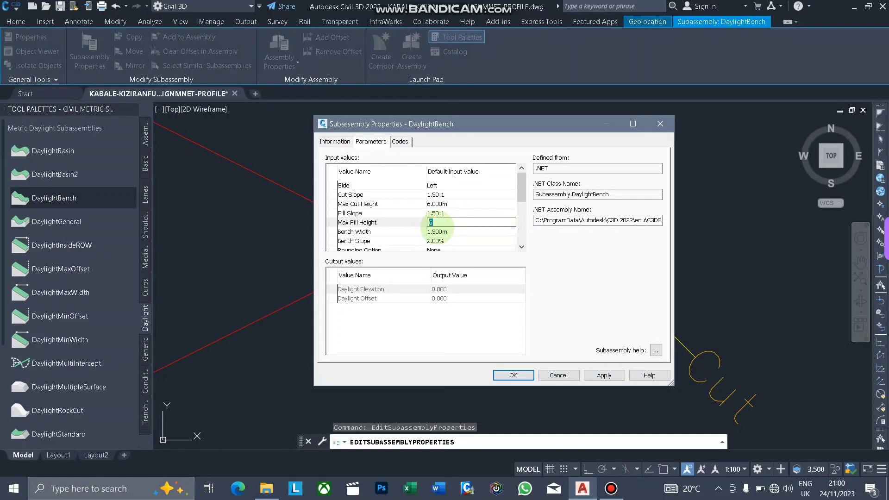
click(442, 233)
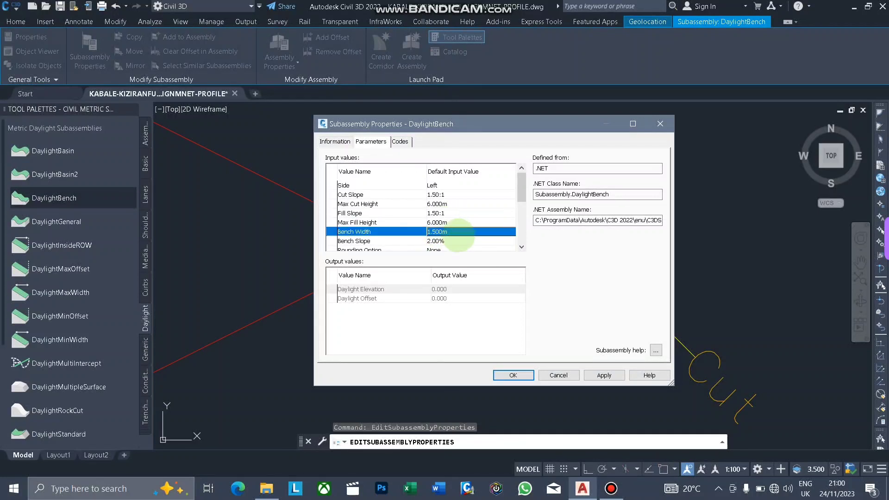
click(442, 213)
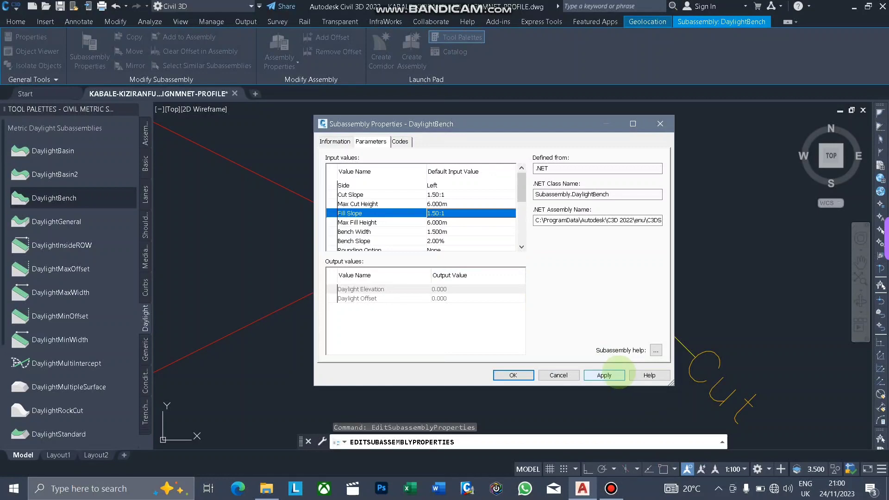
click(514, 375)
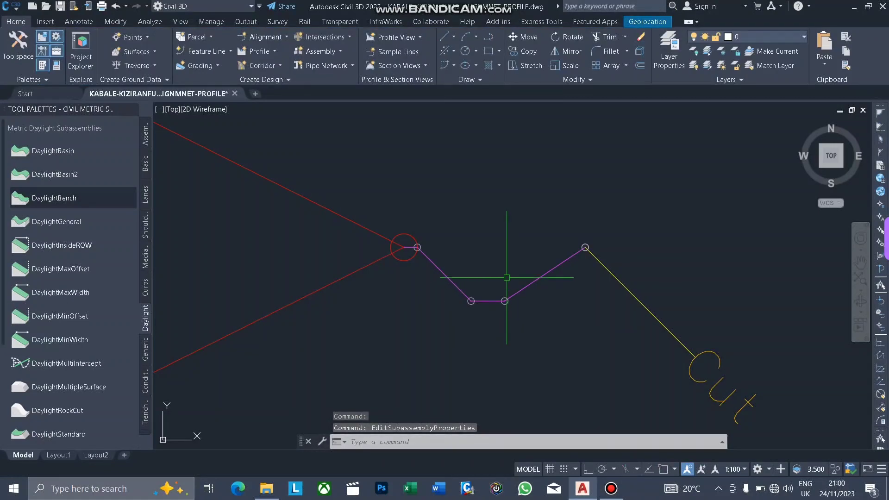
scroll(458, 254, down, 4)
scroll(484, 298, up, 4)
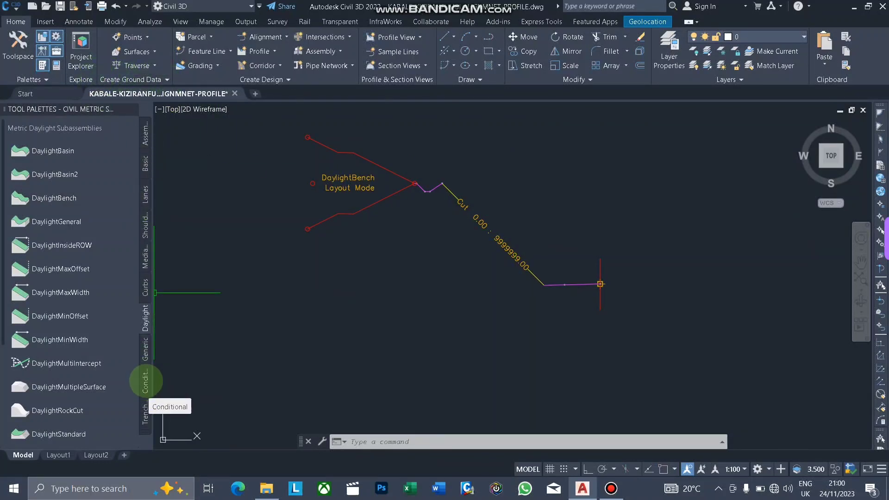
- Attach a second metric ConditionalCutOrFill subassembly at the outer left end of the roadway link, where the existing Cut condition starts
click(145, 381)
click(80, 149)
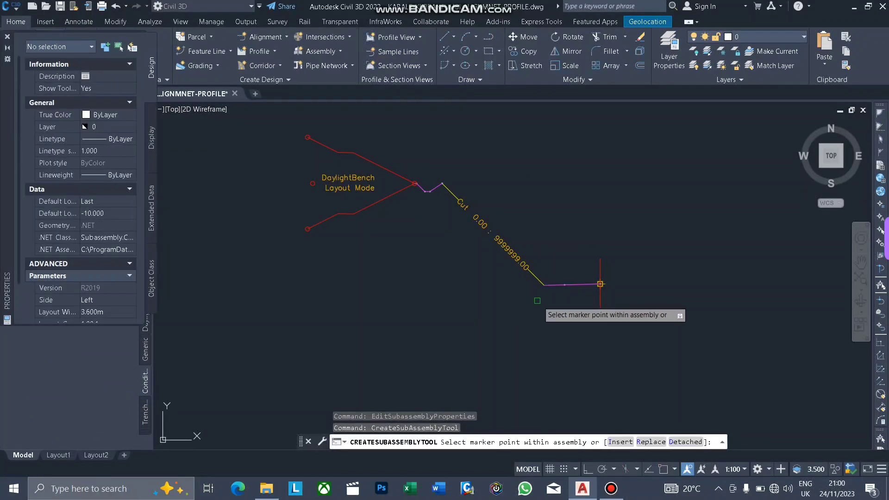
scroll(537, 300, up, 5)
key(Escape)
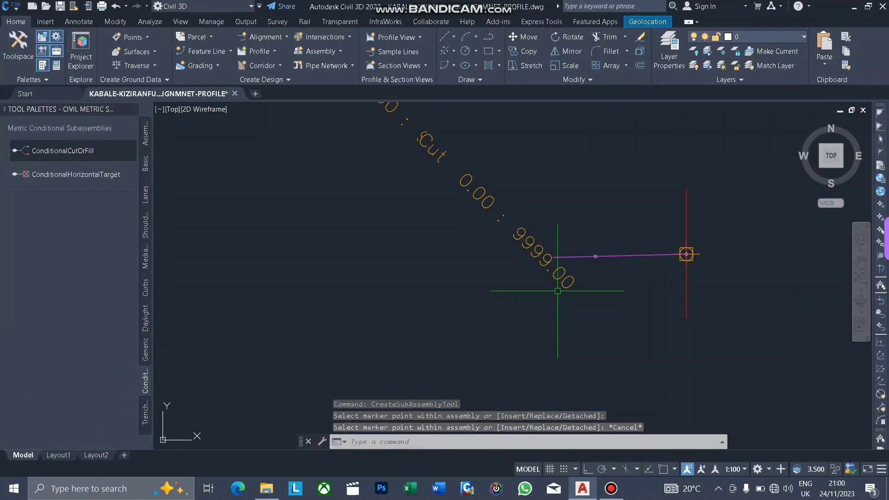
- Set the Type of the newly attached left ConditionalCutOrFill subassembly to Fill in its parameters
click(552, 269)
right_click(491, 293)
click(532, 158)
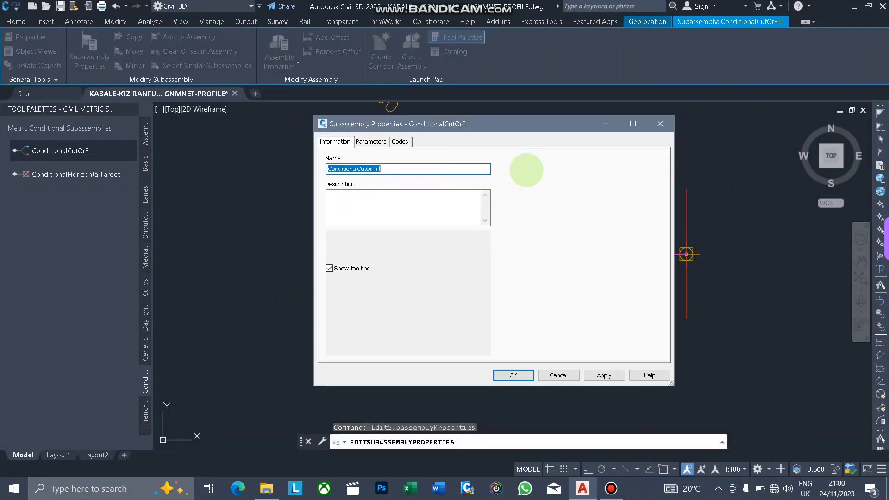
click(371, 141)
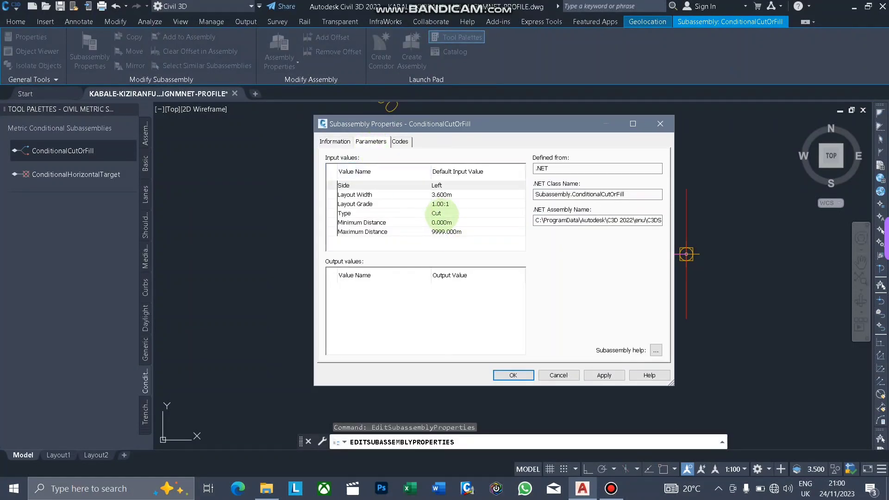
double_click(441, 214)
click(463, 248)
click(443, 266)
click(458, 264)
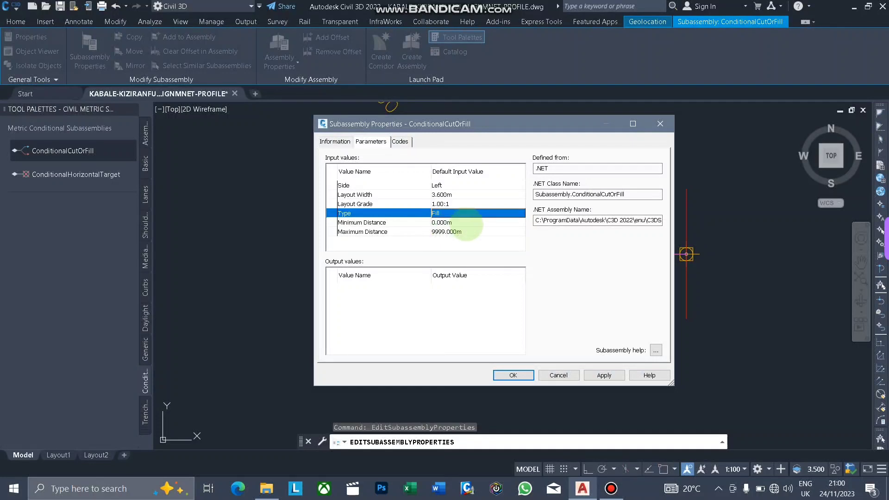
click(454, 232)
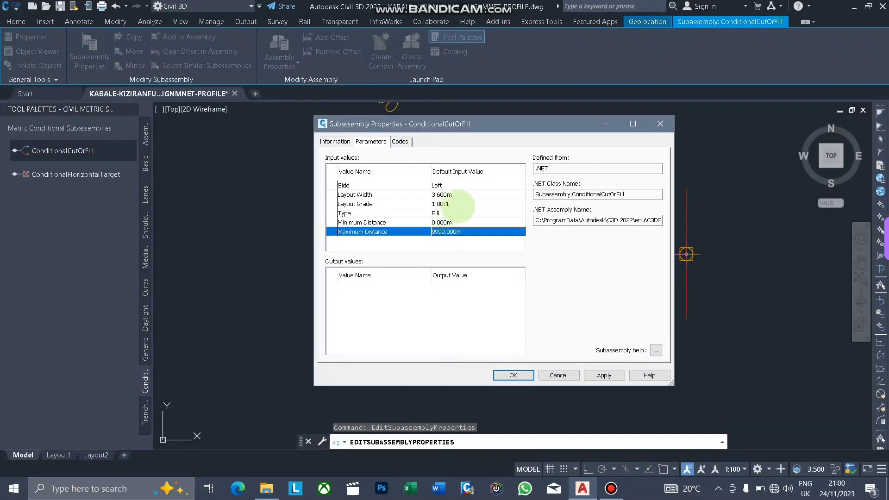